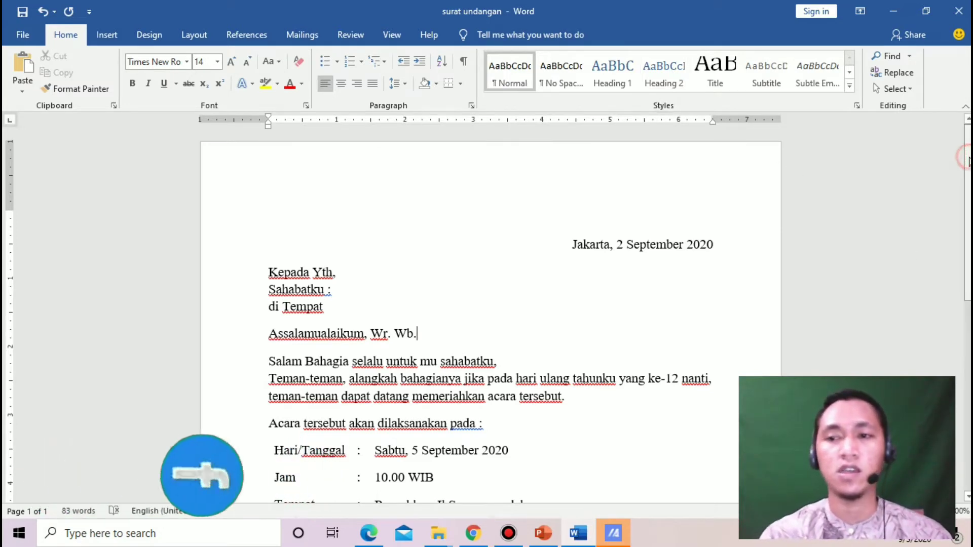
Type 'surat undangan' on the blank line above the date
{"action": "mouse_move", "coordinate": [970, 162]}
{"action": "left_mouse_down"}
{"action": "mouse_move", "coordinate": [970, 174]}
{"action": "mouse_move", "coordinate": [970, 161]}
{"action": "left_mouse_up"}
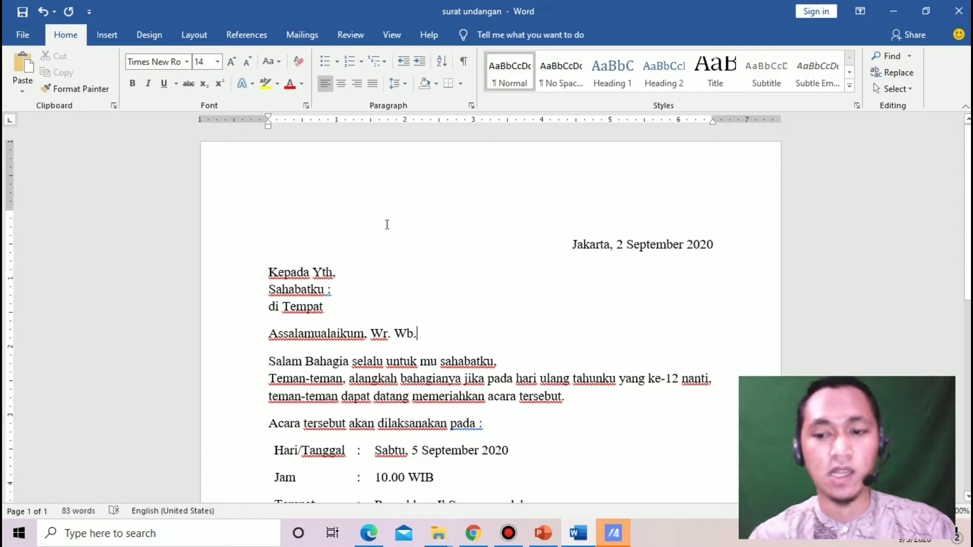
{"action": "left_click", "coordinate": [436, 212]}
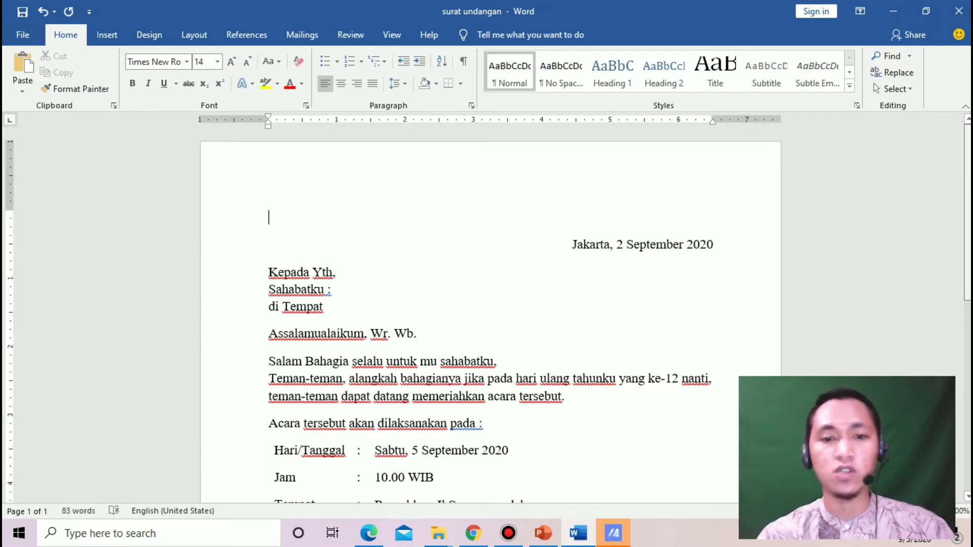
{"action": "scroll", "coordinate": [488, 313], "scroll_direction": "down", "scroll_amount": 5}
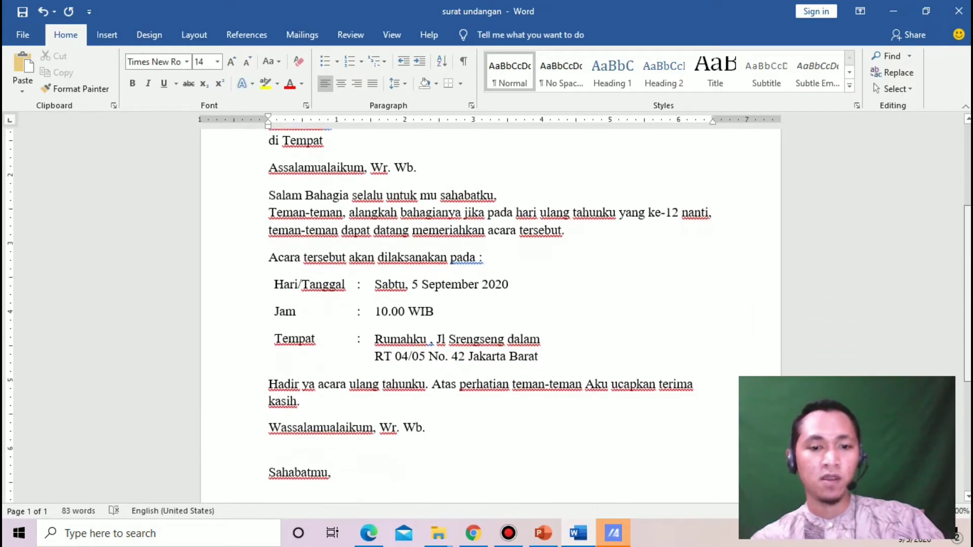
{"action": "scroll", "coordinate": [488, 314], "scroll_direction": "down", "scroll_amount": 3}
{"action": "scroll", "coordinate": [488, 313], "scroll_direction": "up", "scroll_amount": 4}
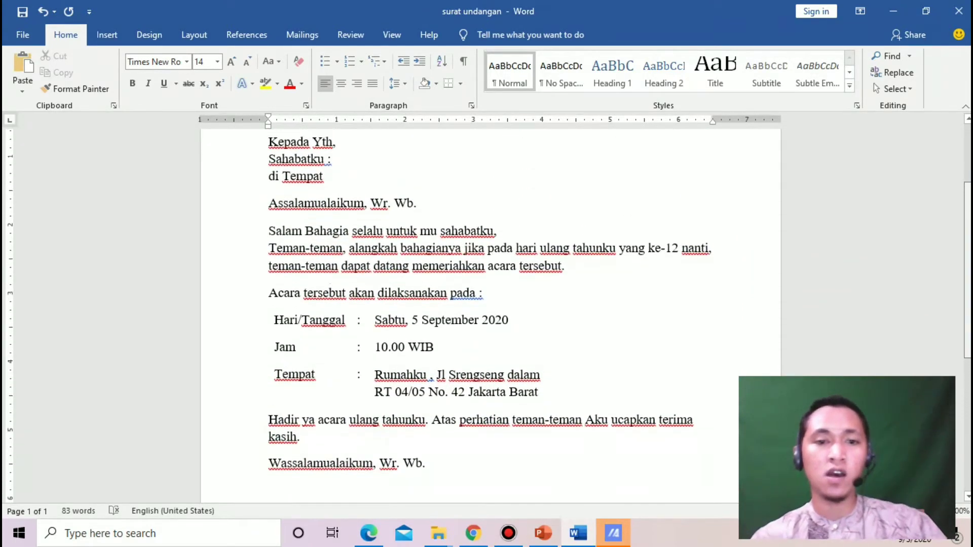
{"action": "scroll", "coordinate": [488, 313], "scroll_direction": "up", "scroll_amount": 2}
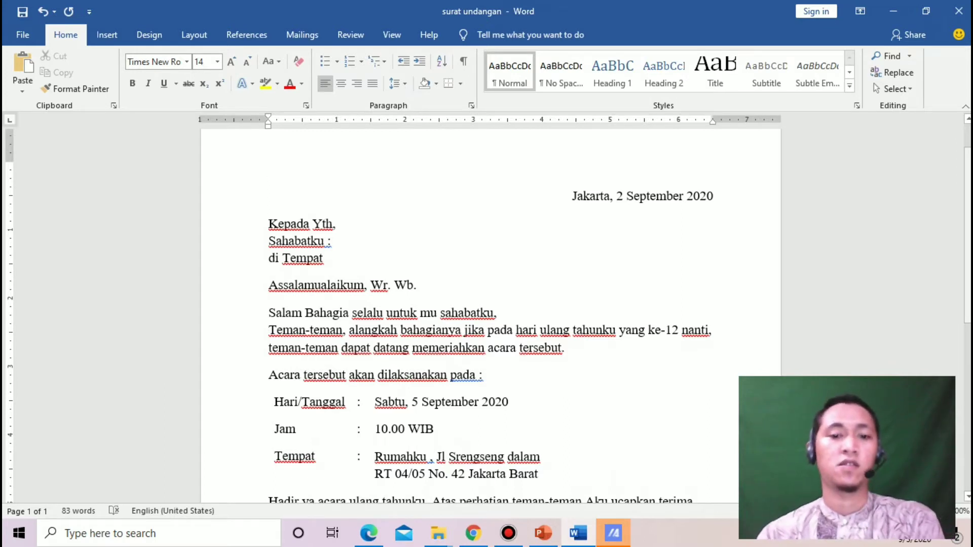
{"action": "scroll", "coordinate": [488, 314], "scroll_direction": "down", "scroll_amount": 7}
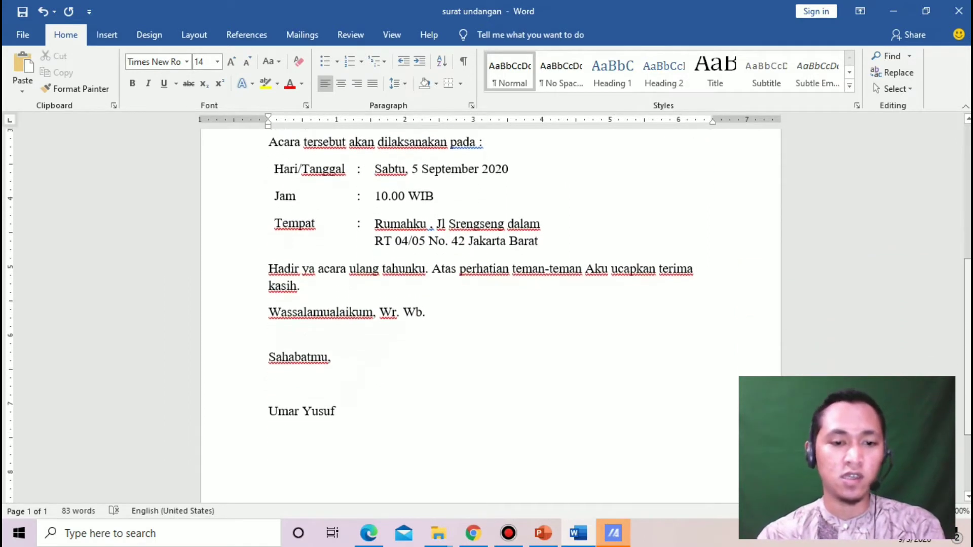
{"action": "scroll", "coordinate": [488, 313], "scroll_direction": "up", "scroll_amount": 5}
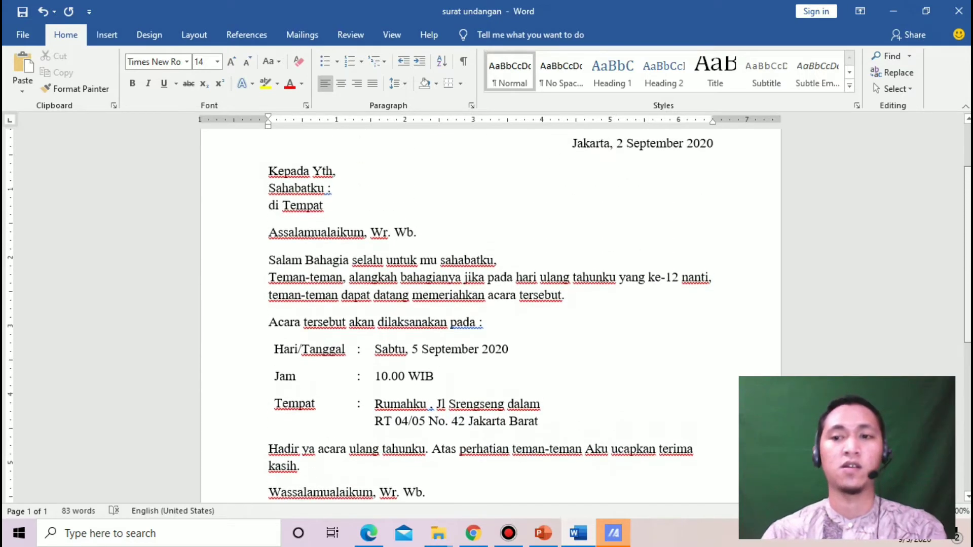
{"action": "scroll", "coordinate": [488, 313], "scroll_direction": "up", "scroll_amount": 2}
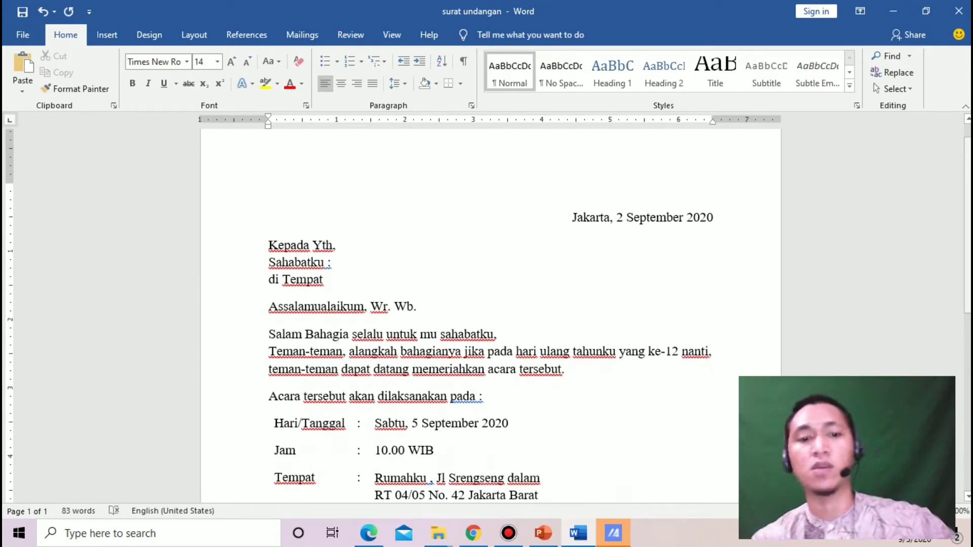
{"action": "scroll", "coordinate": [488, 314], "scroll_direction": "up", "scroll_amount": 1}
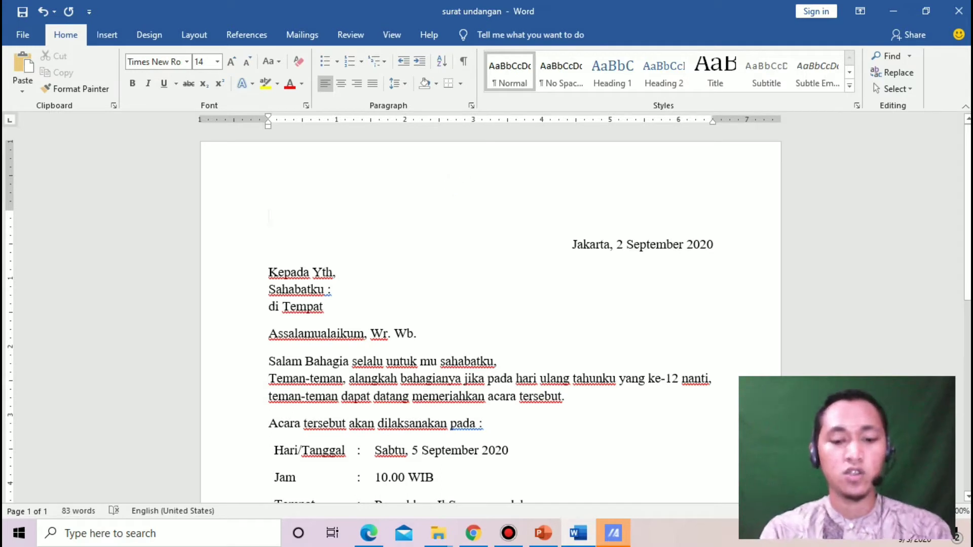
{"action": "type", "text": "surat"}
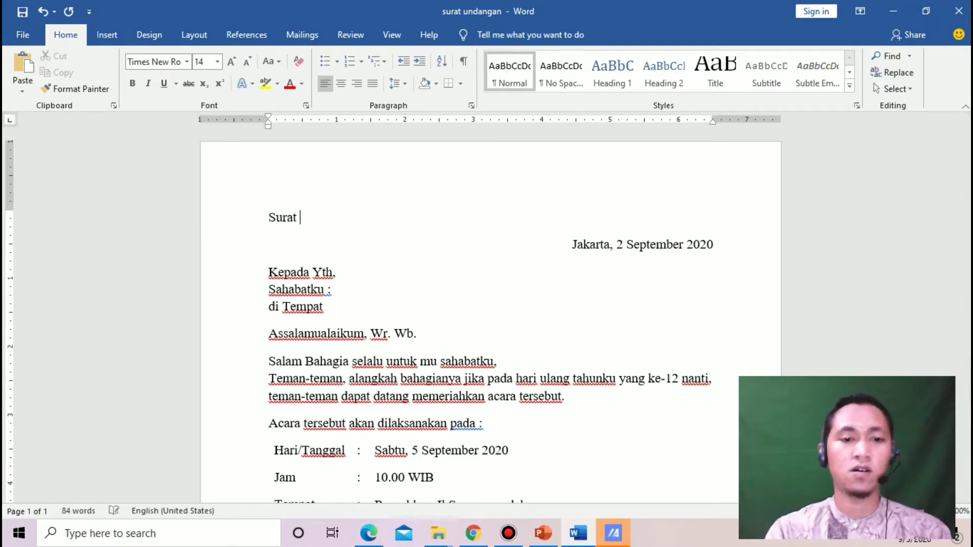
{"action": "type", "text": " unda"}
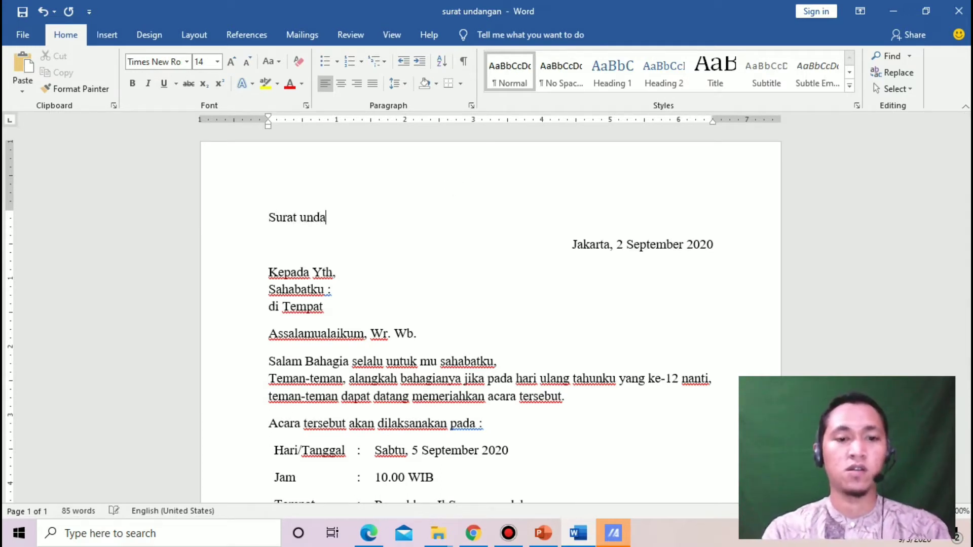
{"action": "type", "text": "ngan"}
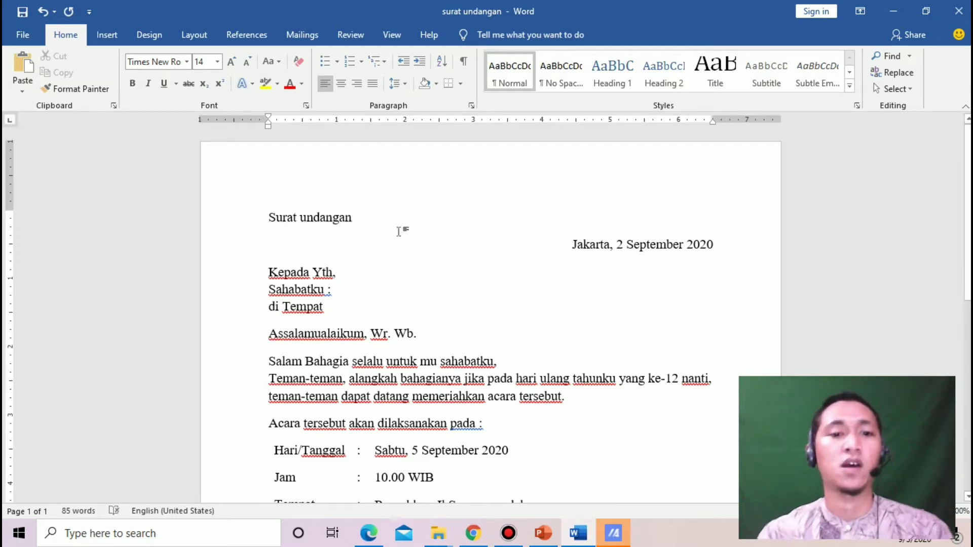
Enlarge the title text to 20 pt and centre it on the page
{"action": "left_click_drag", "start_coordinate": [361, 220], "coordinate": [268, 218]}
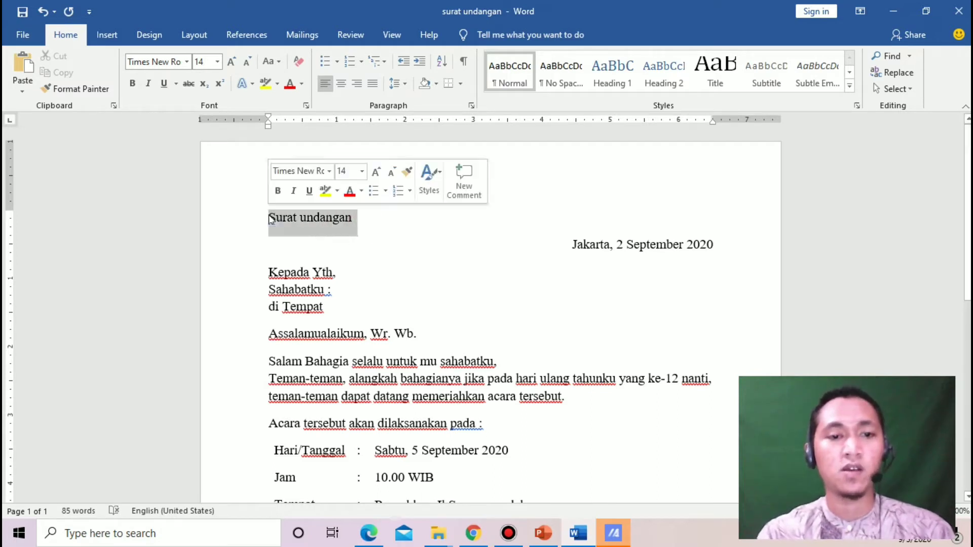
{"action": "left_click", "coordinate": [233, 63]}
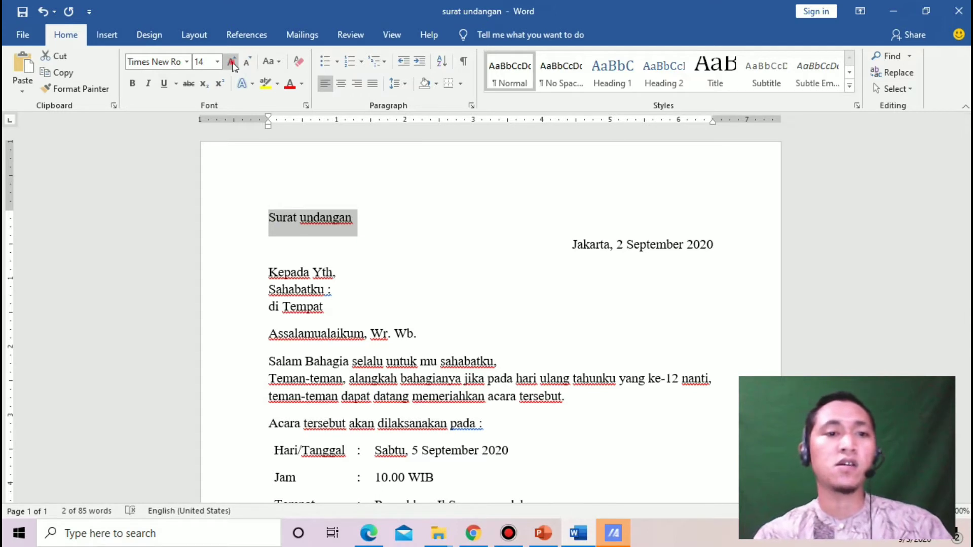
{"action": "left_click", "coordinate": [233, 63]}
{"action": "left_click", "coordinate": [233, 63]}
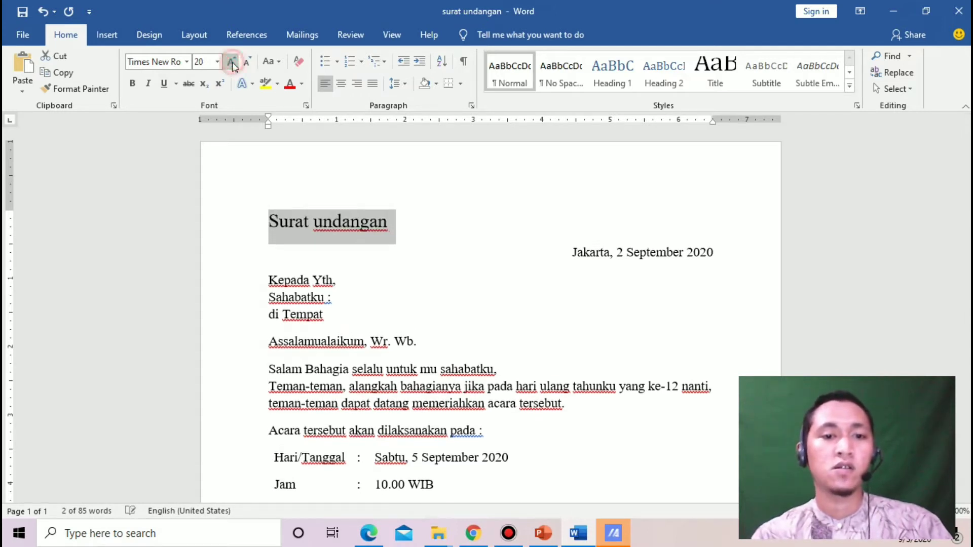
{"action": "left_click", "coordinate": [341, 84]}
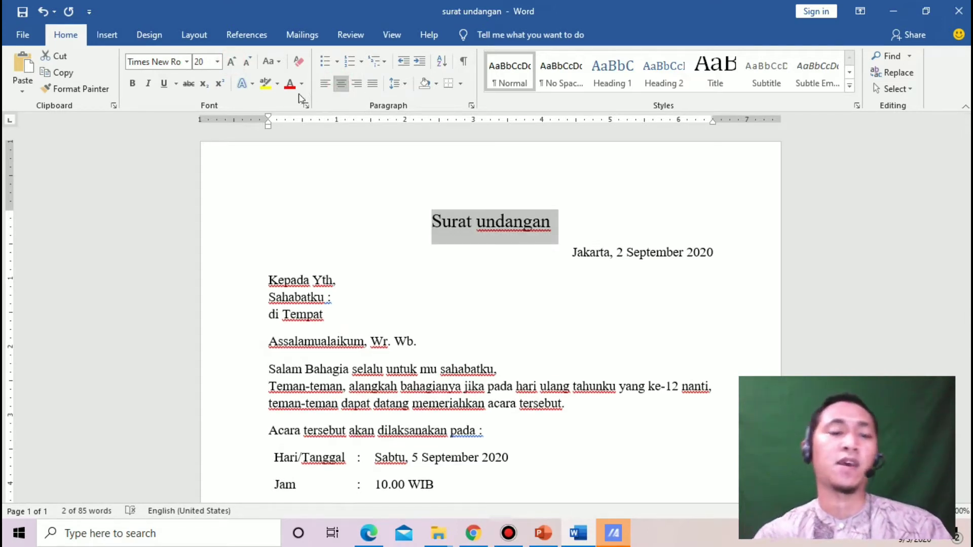
Change the title's case to UPPERCASE
{"action": "left_click", "coordinate": [270, 61]}
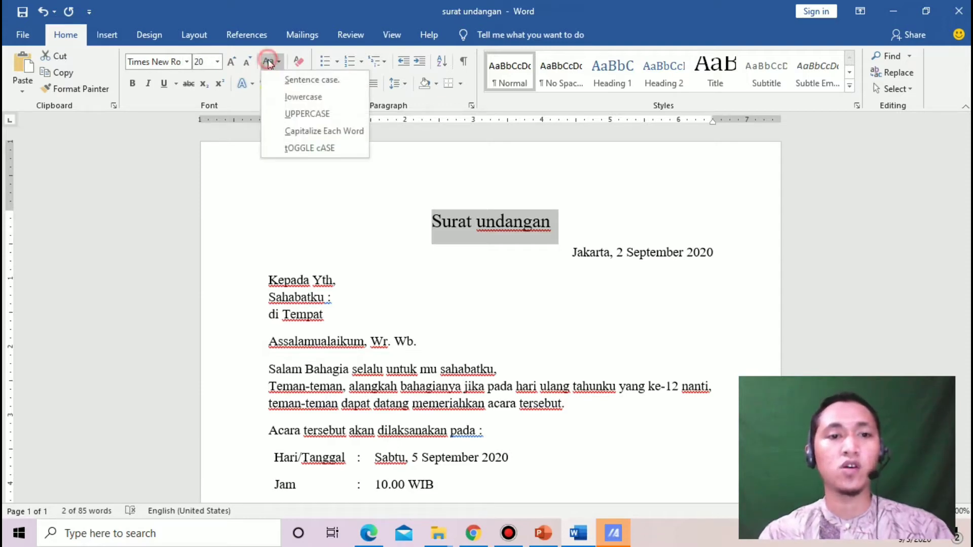
{"action": "left_click", "coordinate": [296, 113]}
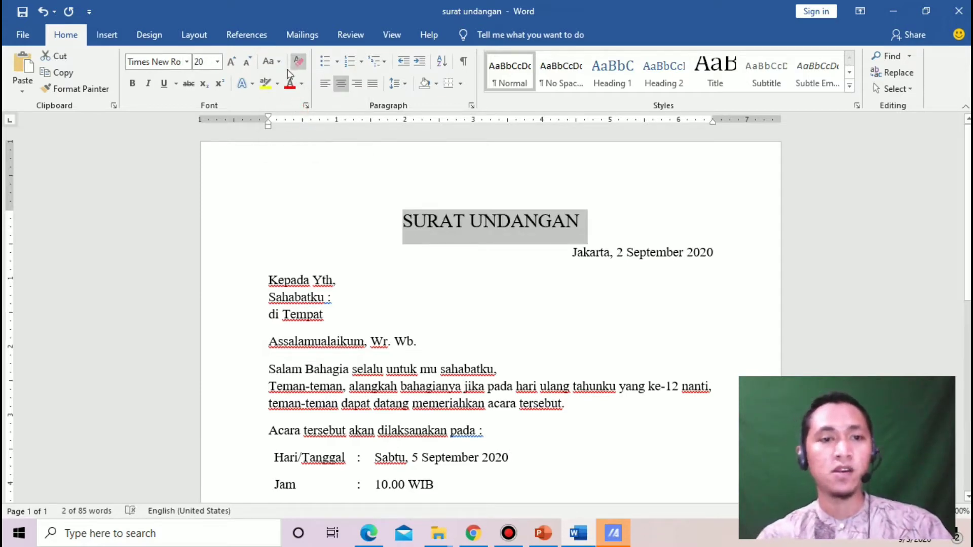
{"action": "left_click", "coordinate": [271, 61]}
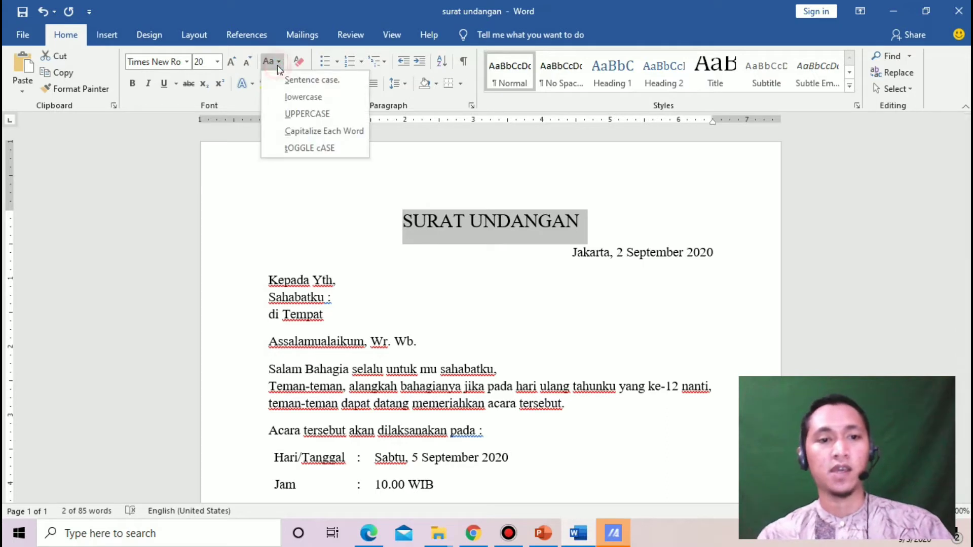
{"action": "left_click", "coordinate": [298, 117]}
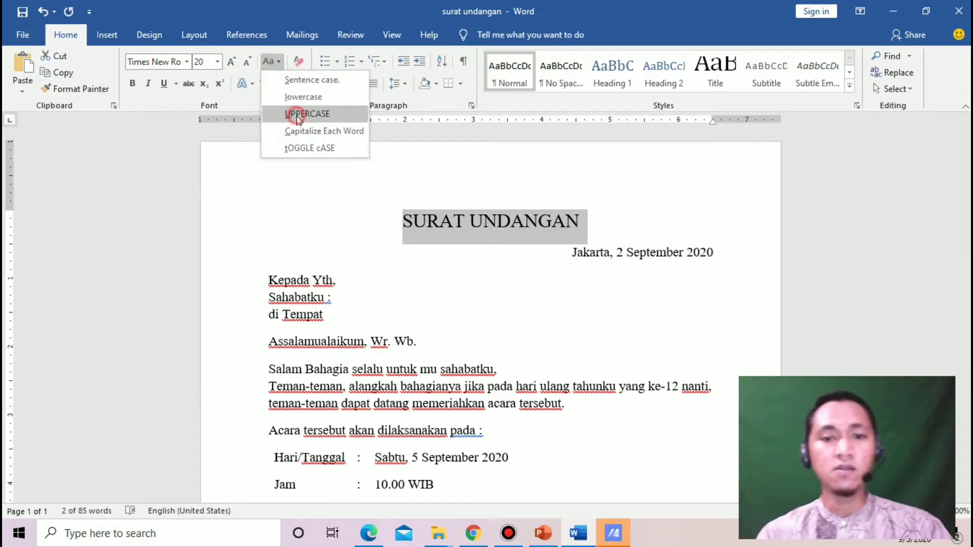
Try Algerian on the title, then settle on the Broadway font
{"action": "left_click", "coordinate": [187, 61]}
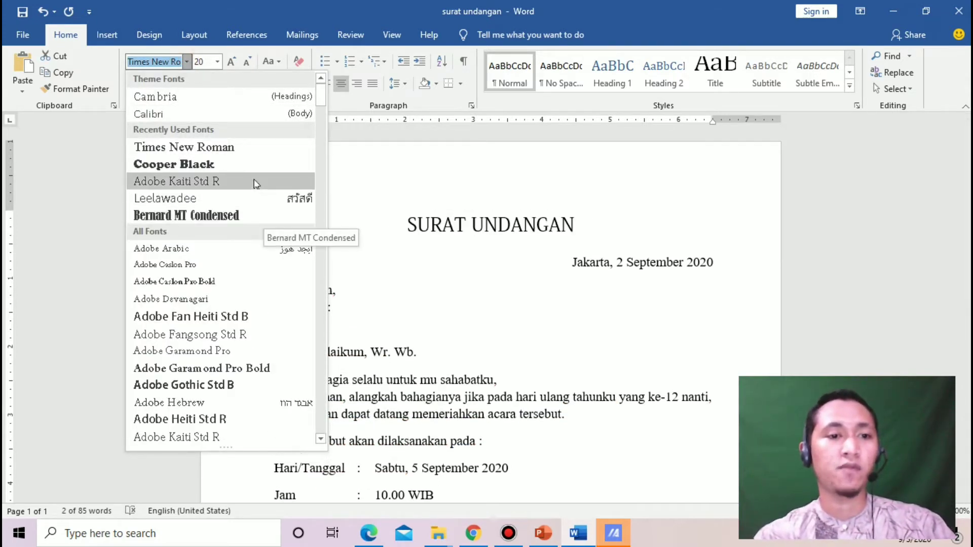
{"action": "left_click", "coordinate": [323, 94]}
{"action": "mouse_move", "coordinate": [323, 94]}
{"action": "left_mouse_down"}
{"action": "mouse_move", "coordinate": [323, 126]}
{"action": "mouse_move", "coordinate": [323, 113]}
{"action": "left_mouse_up"}
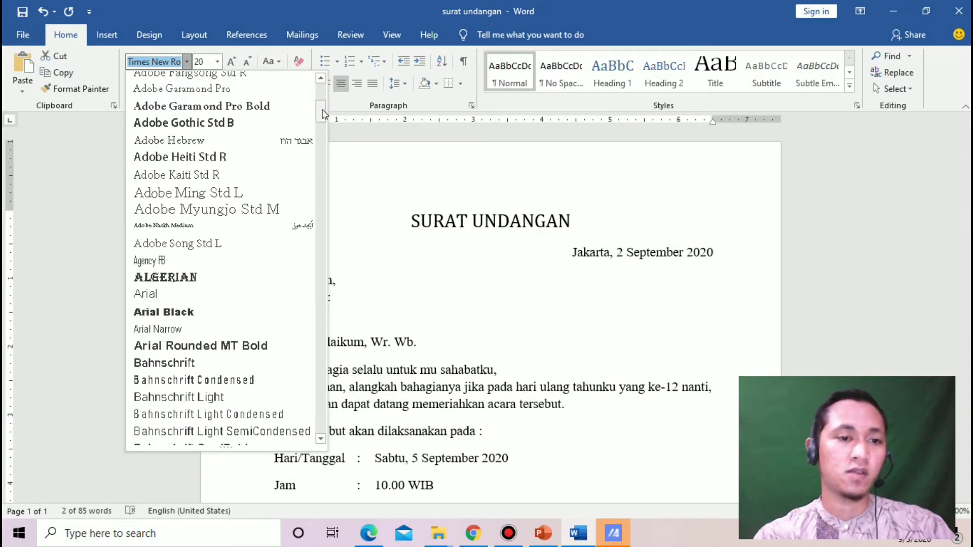
{"action": "left_click", "coordinate": [226, 278]}
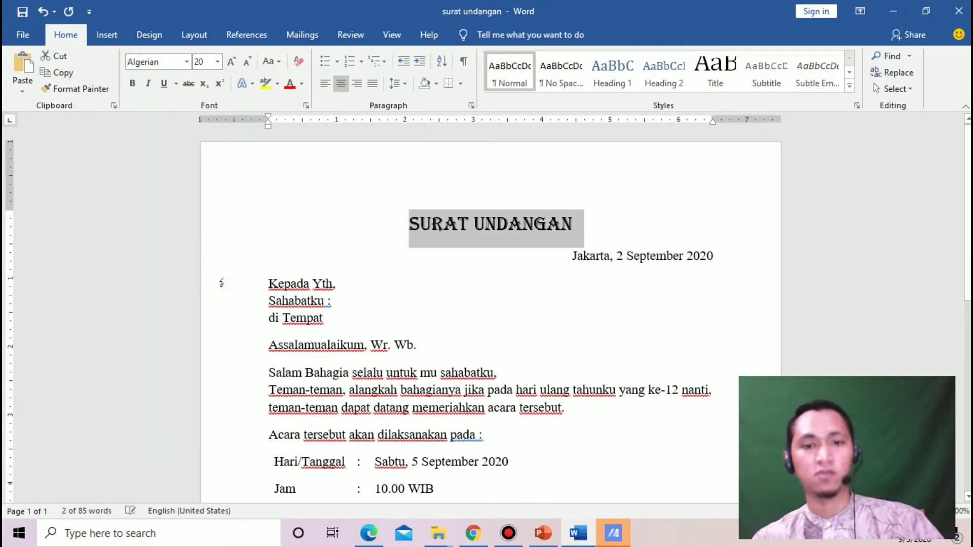
{"action": "left_click", "coordinate": [186, 62]}
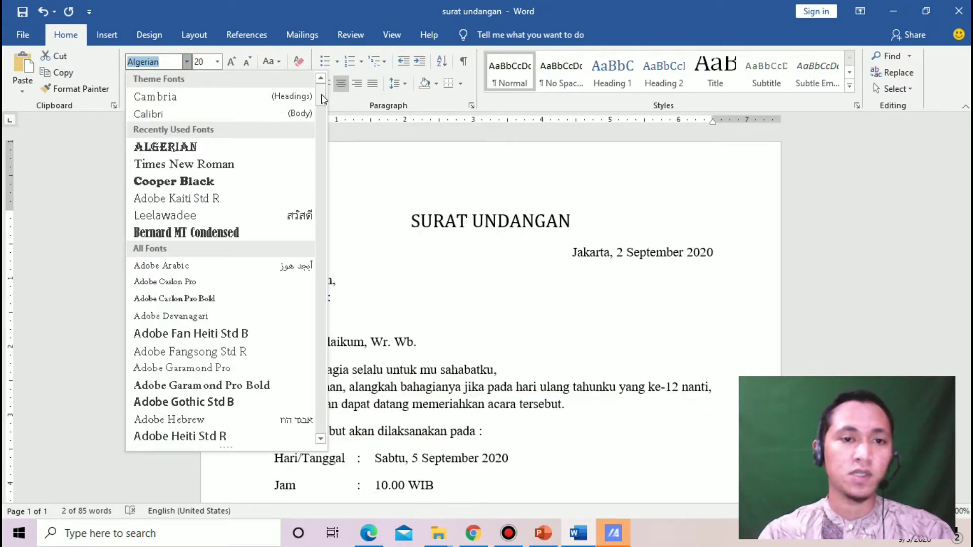
{"action": "left_click_drag", "start_coordinate": [320, 96], "coordinate": [322, 140]}
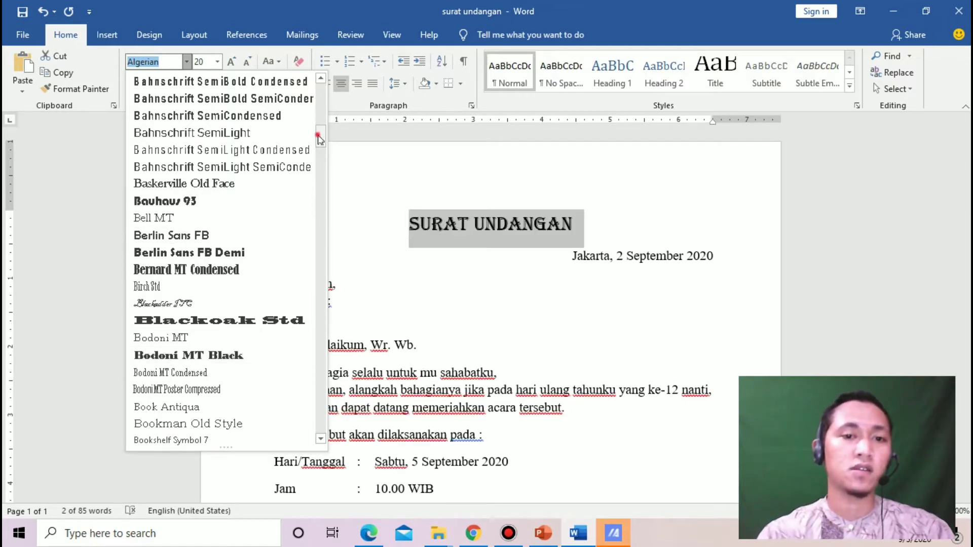
{"action": "left_click_drag", "start_coordinate": [318, 135], "coordinate": [322, 158]}
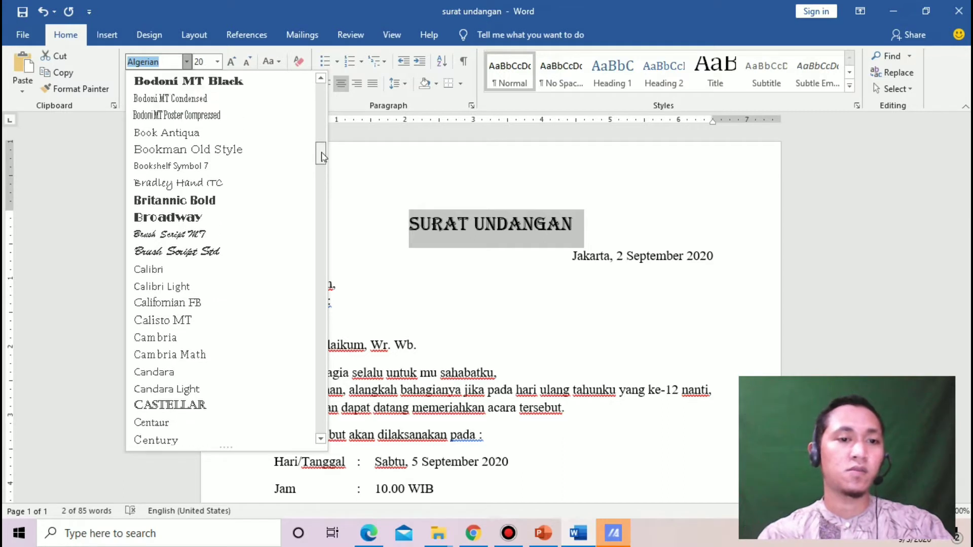
{"action": "left_click", "coordinate": [257, 227]}
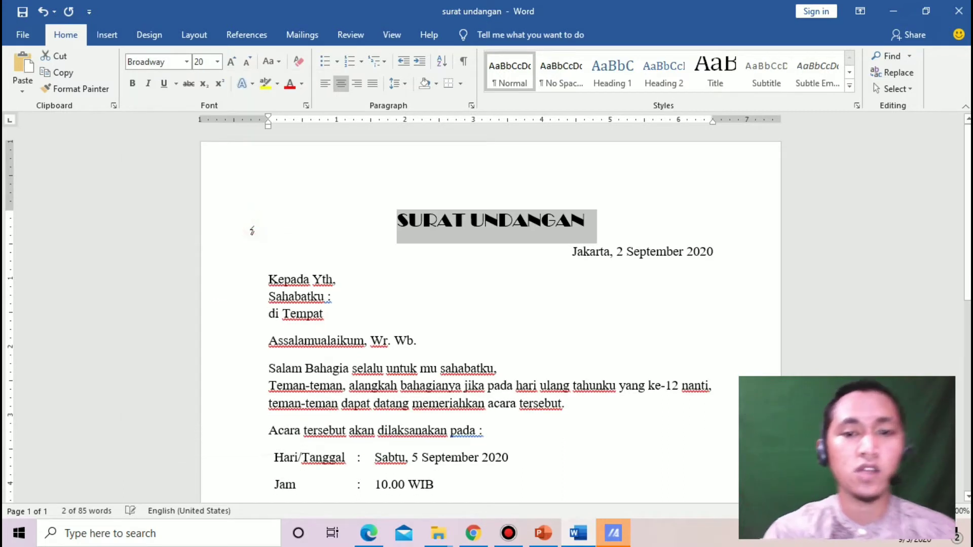
{"action": "left_click", "coordinate": [647, 199]}
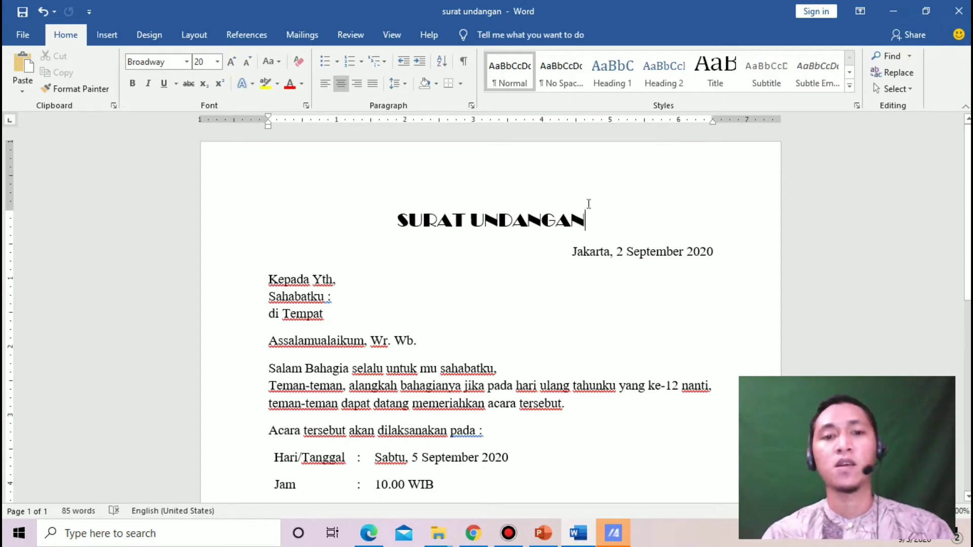
Apply a thick bottom-only border to the title, then undo it
{"action": "left_click", "coordinate": [460, 86]}
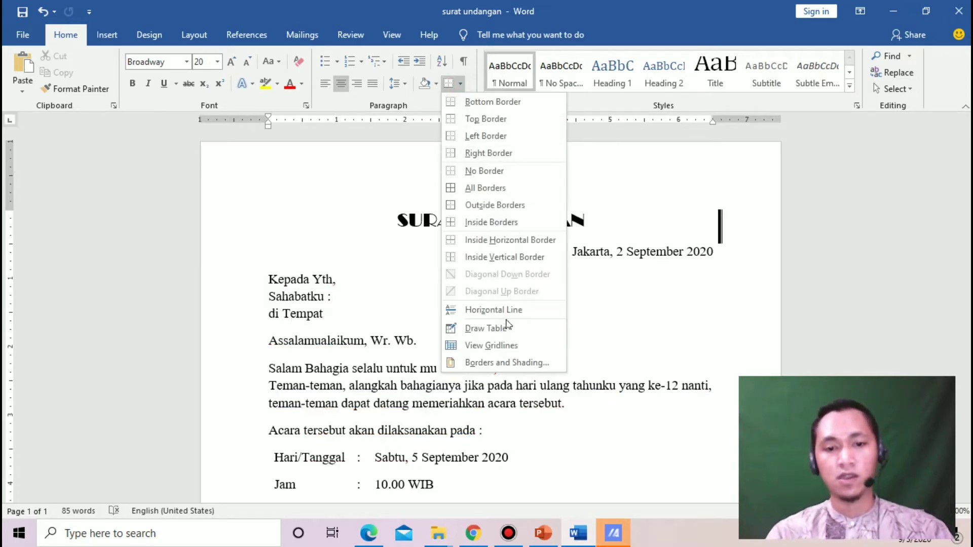
{"action": "left_click", "coordinate": [509, 363]}
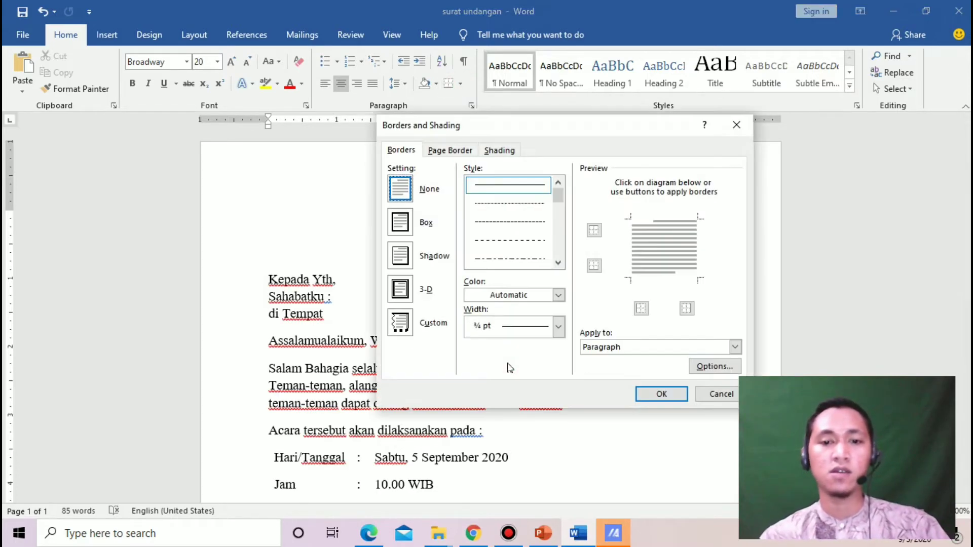
{"action": "left_click_drag", "start_coordinate": [558, 197], "coordinate": [559, 210]}
{"action": "left_click", "coordinate": [524, 242]}
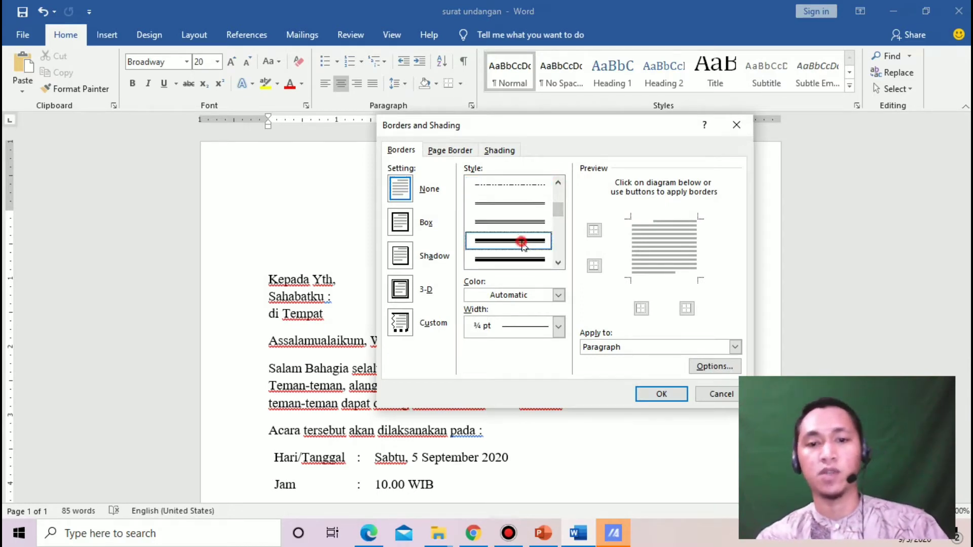
{"action": "left_click", "coordinate": [648, 222]}
{"action": "left_click", "coordinate": [634, 245]}
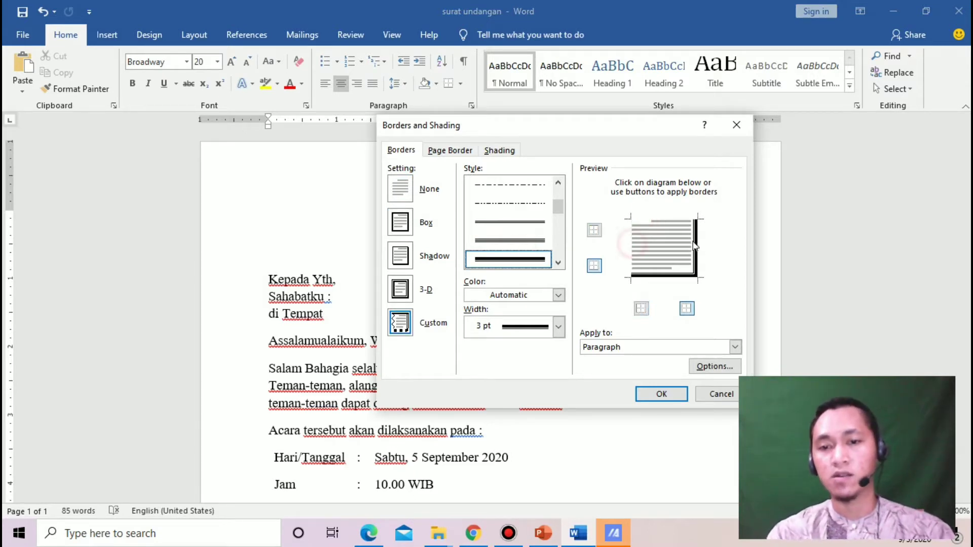
{"action": "left_click", "coordinate": [688, 244]}
{"action": "left_click", "coordinate": [695, 243]}
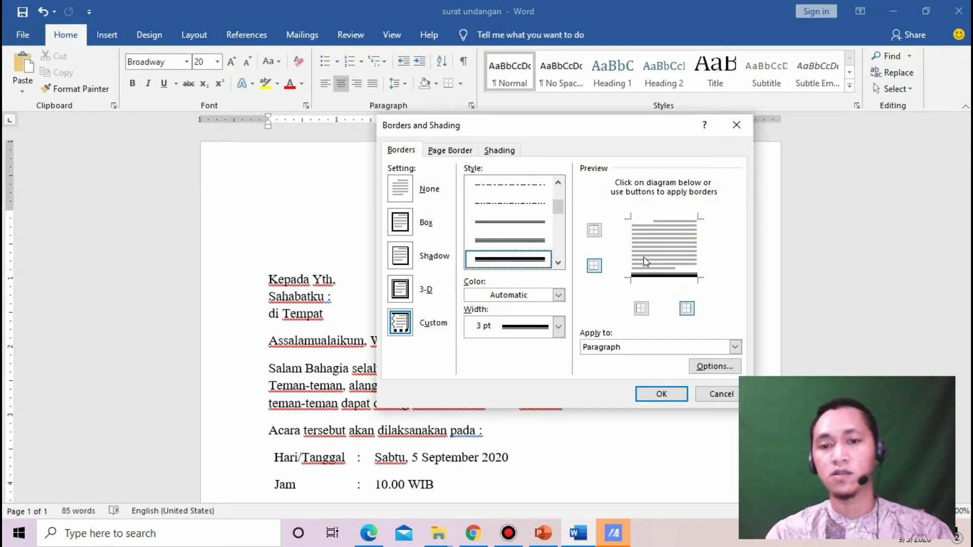
{"action": "left_click", "coordinate": [597, 266]}
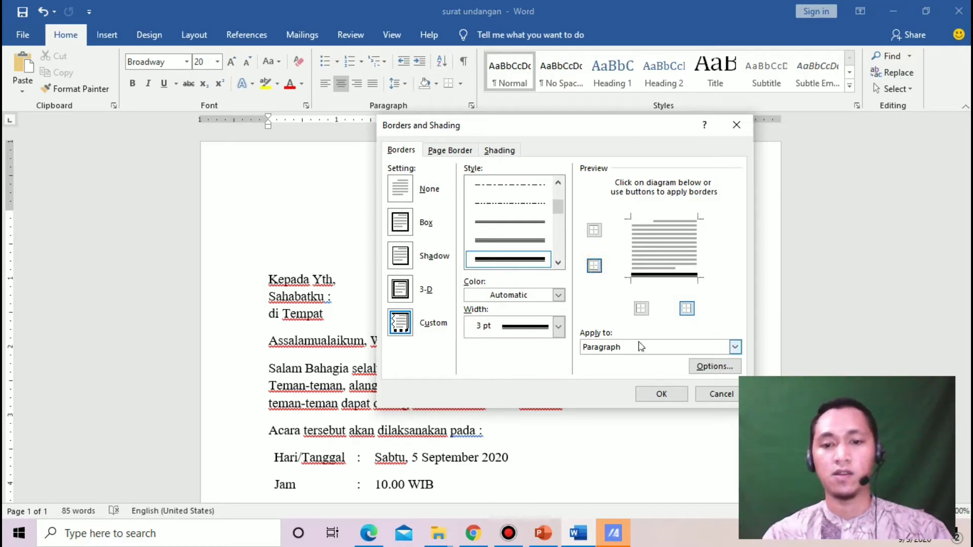
{"action": "left_click", "coordinate": [660, 394]}
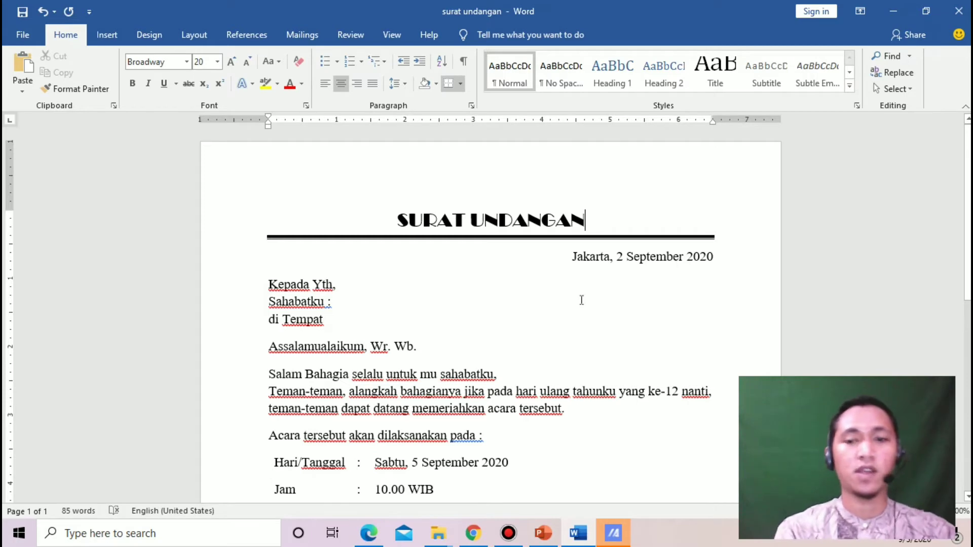
{"action": "key", "text": "ctrl+z"}
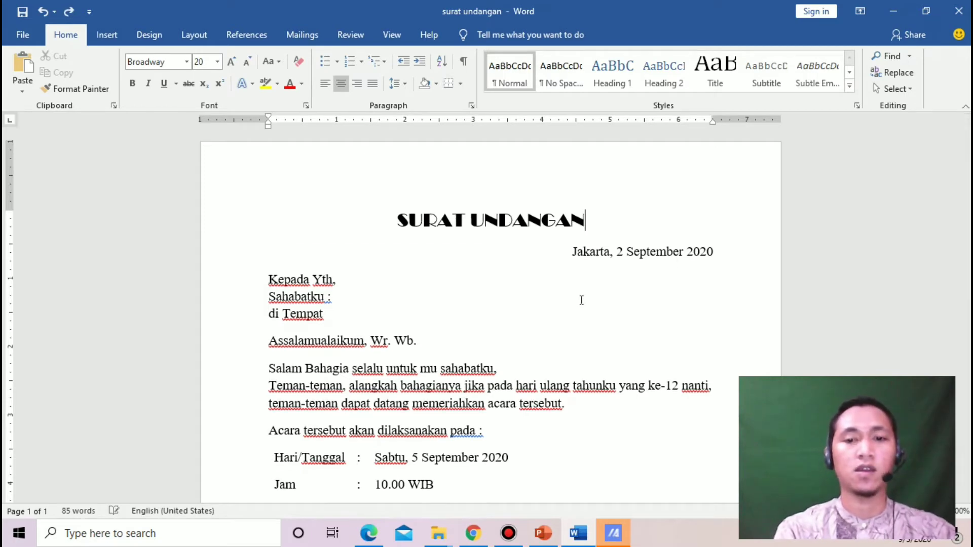
Set up a thick 3 pt line with only the bottom border in Borders and Shading
{"action": "left_click", "coordinate": [462, 85]}
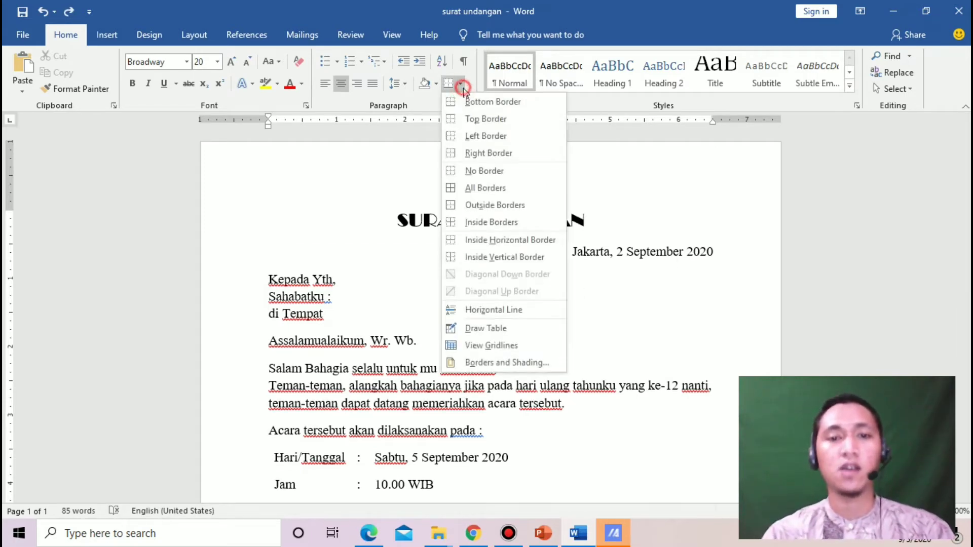
{"action": "left_click", "coordinate": [507, 362]}
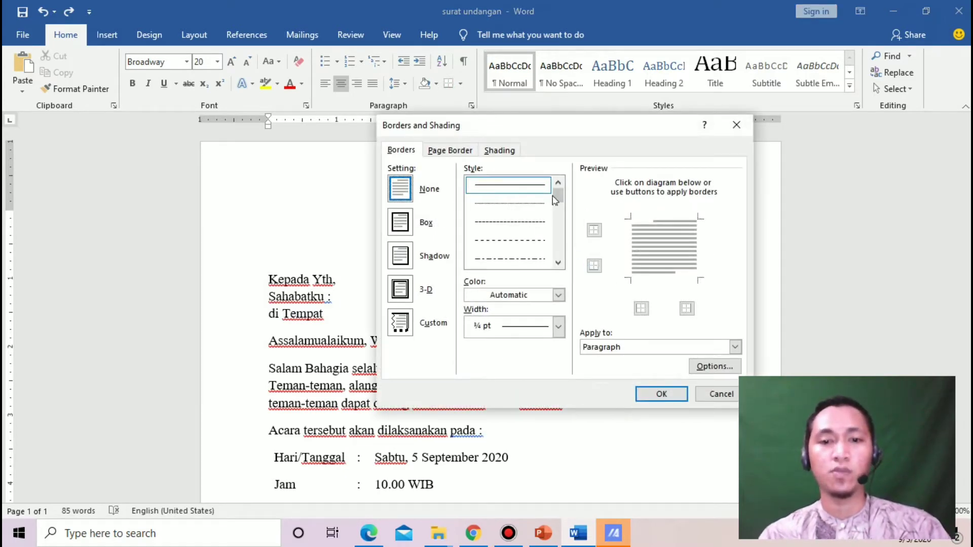
{"action": "left_click_drag", "start_coordinate": [559, 195], "coordinate": [559, 209]}
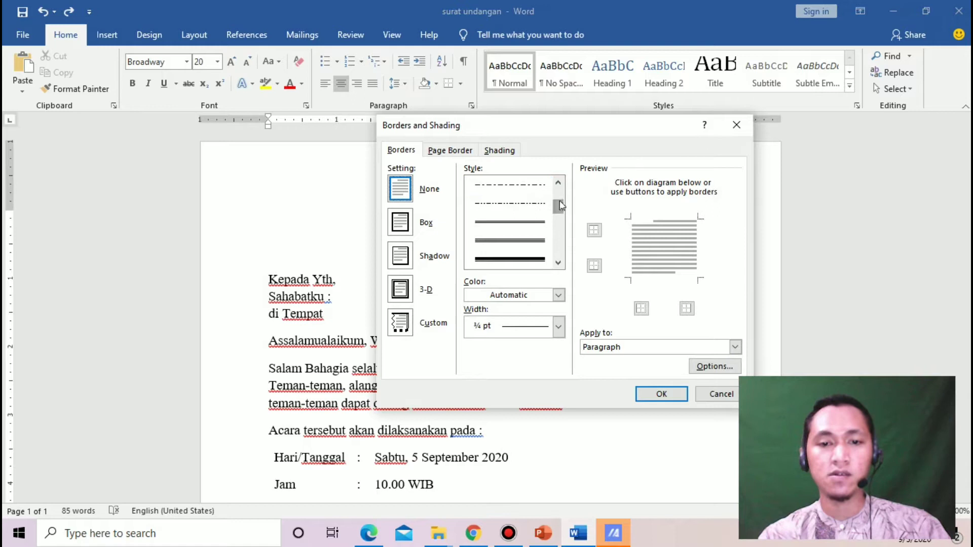
{"action": "left_click", "coordinate": [539, 259]}
{"action": "left_click", "coordinate": [558, 327]}
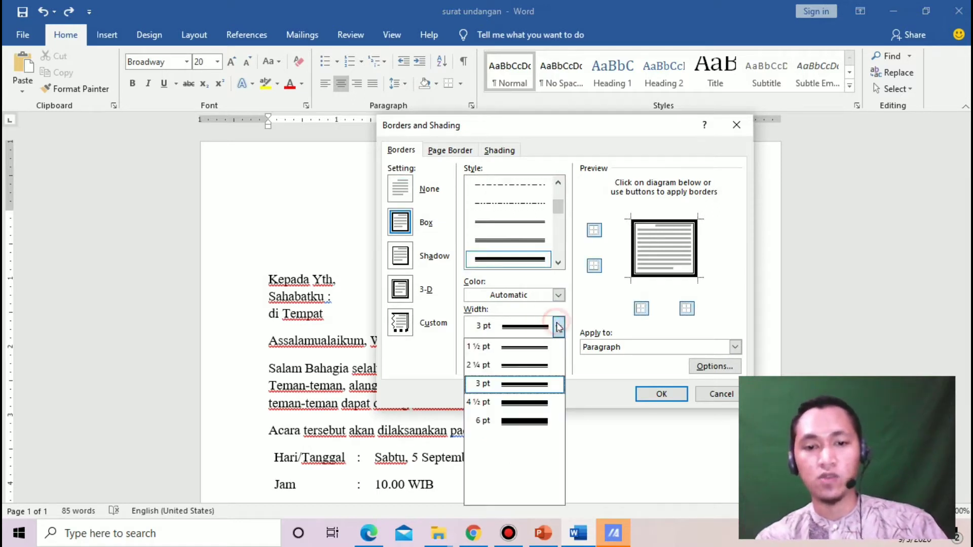
{"action": "left_click", "coordinate": [542, 384]}
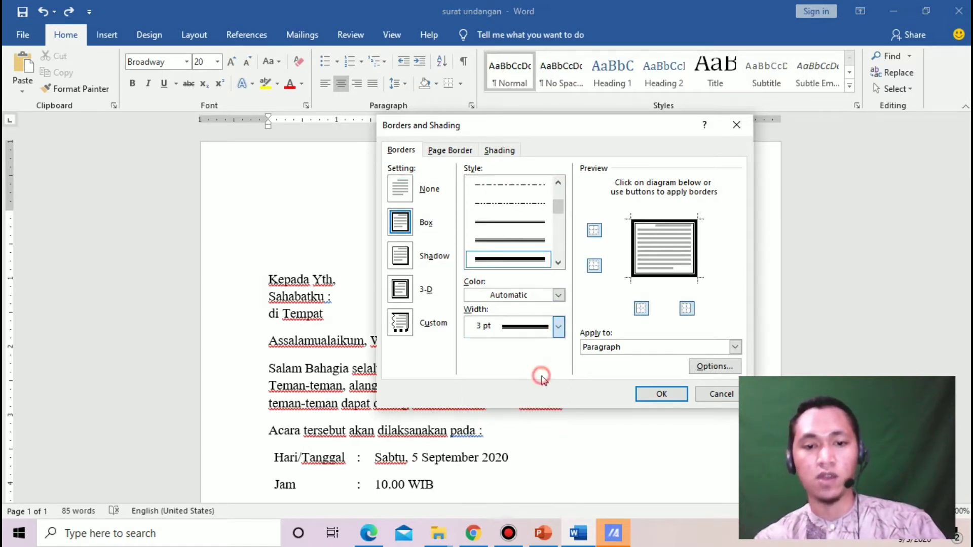
{"action": "left_click", "coordinate": [595, 267]}
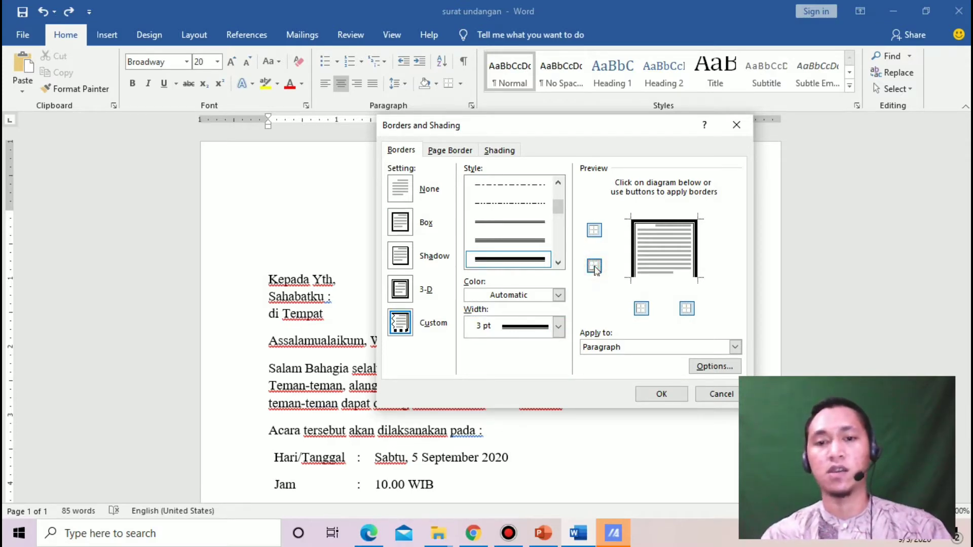
{"action": "left_click", "coordinate": [595, 267]}
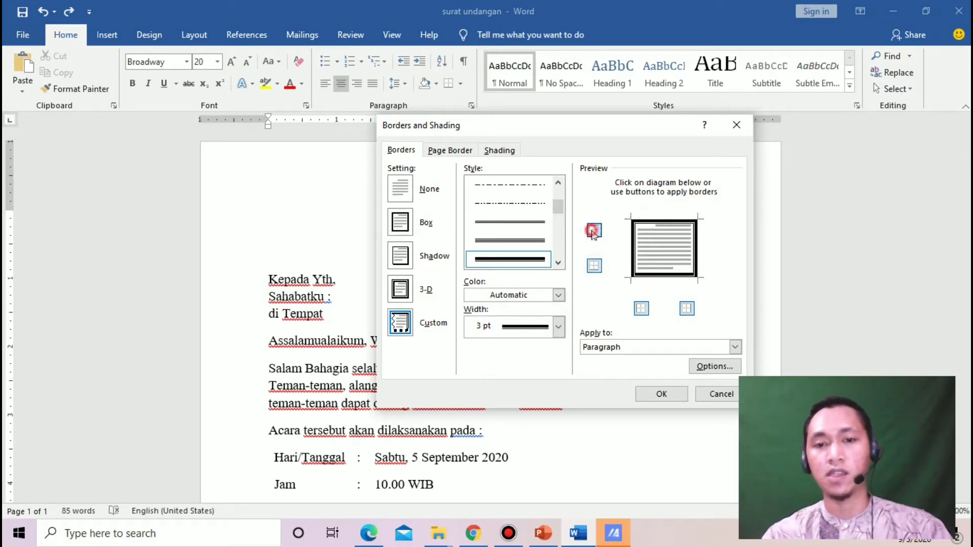
{"action": "left_click", "coordinate": [594, 230]}
{"action": "left_click", "coordinate": [641, 306]}
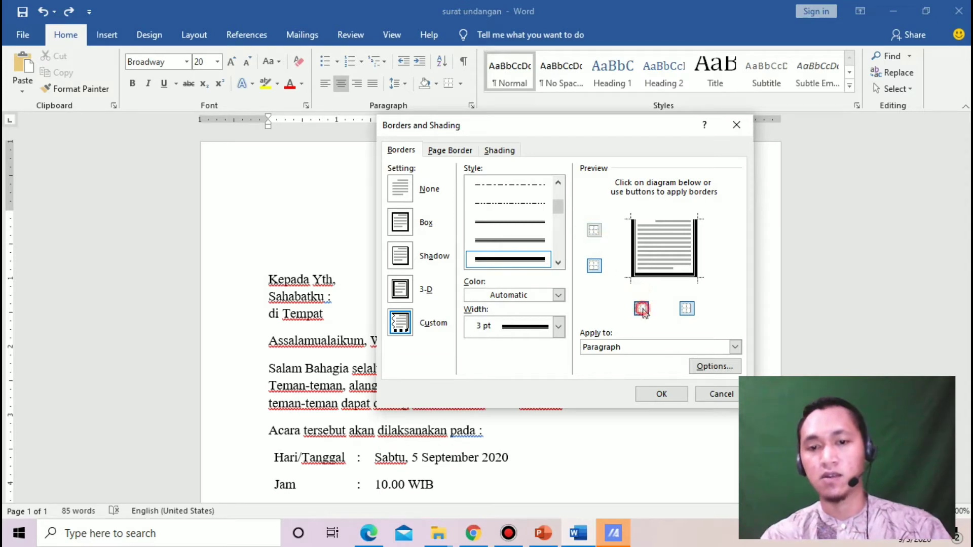
{"action": "left_click", "coordinate": [689, 307]}
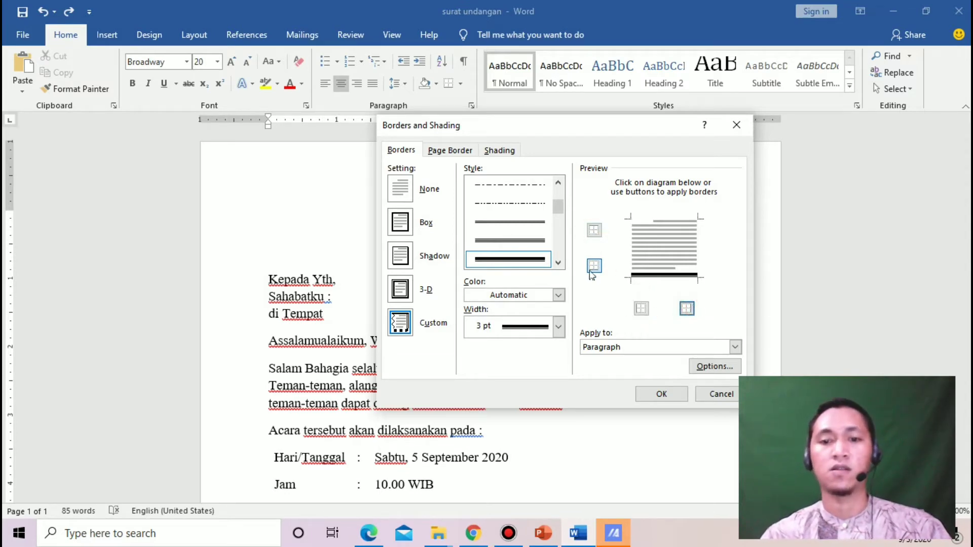
{"action": "left_click", "coordinate": [662, 392]}
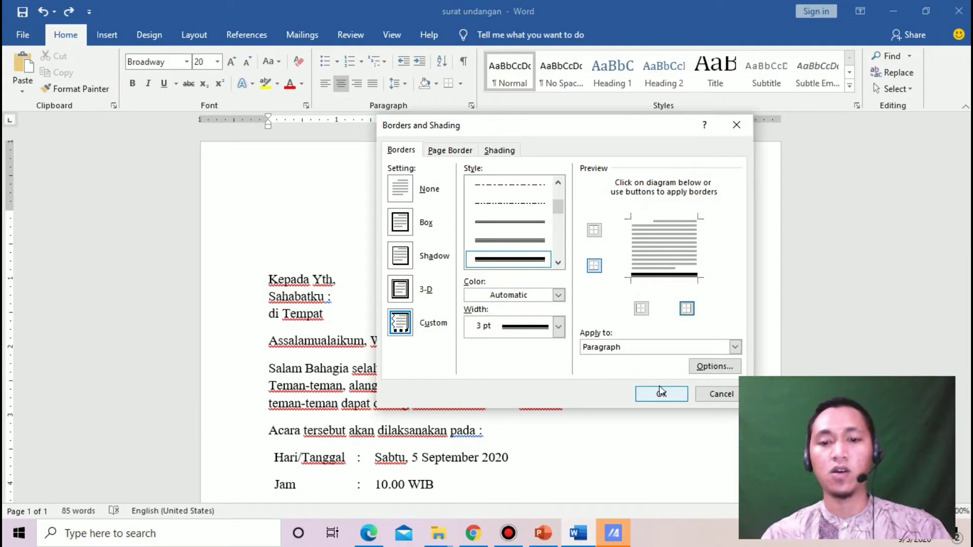
Apply the 3 pt bottom border and remove the extra empty line below the title
{"action": "left_click", "coordinate": [661, 393]}
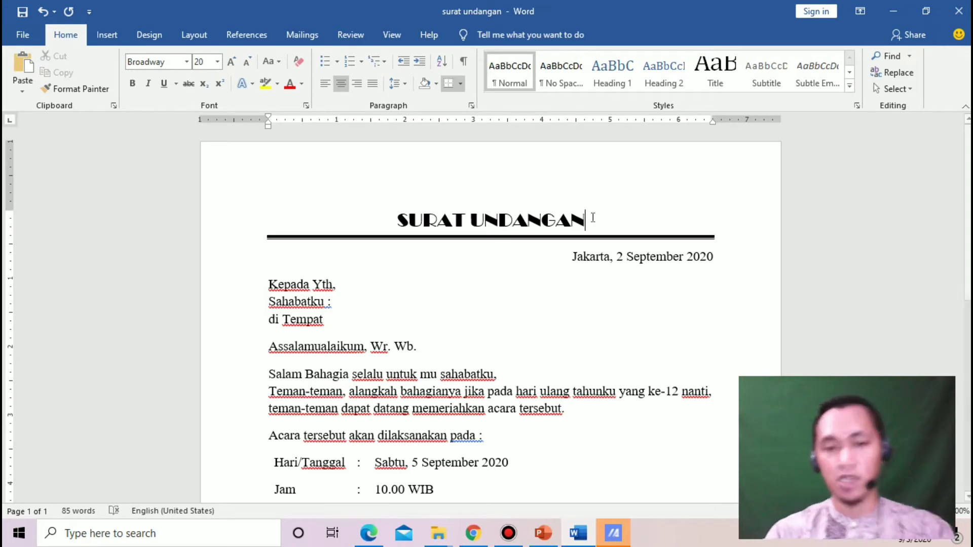
{"action": "key", "text": "Return"}
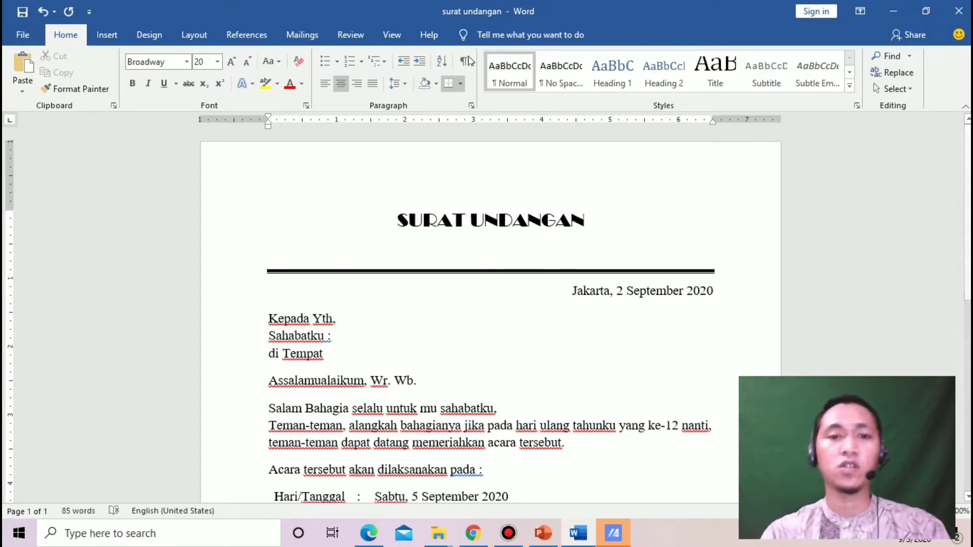
{"action": "left_click", "coordinate": [404, 84]}
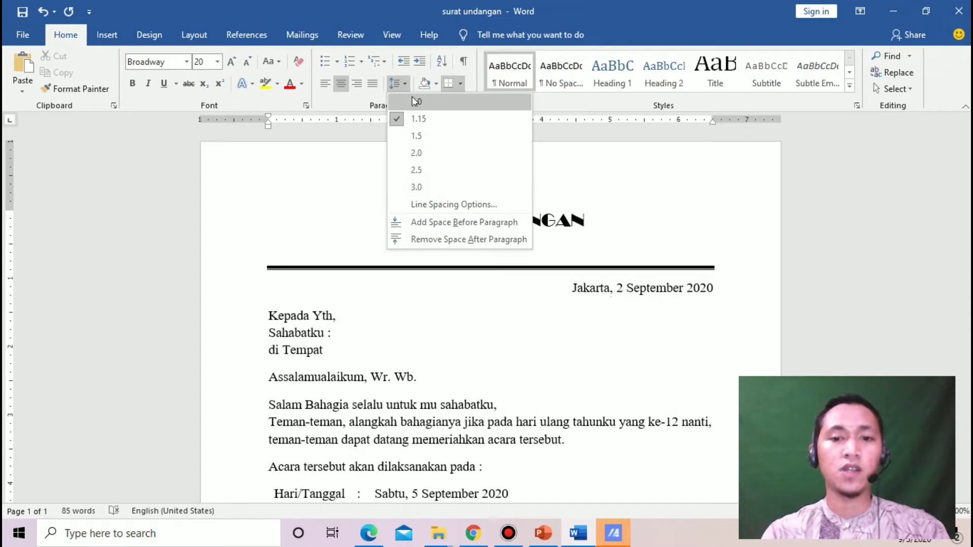
{"action": "left_click", "coordinate": [721, 186]}
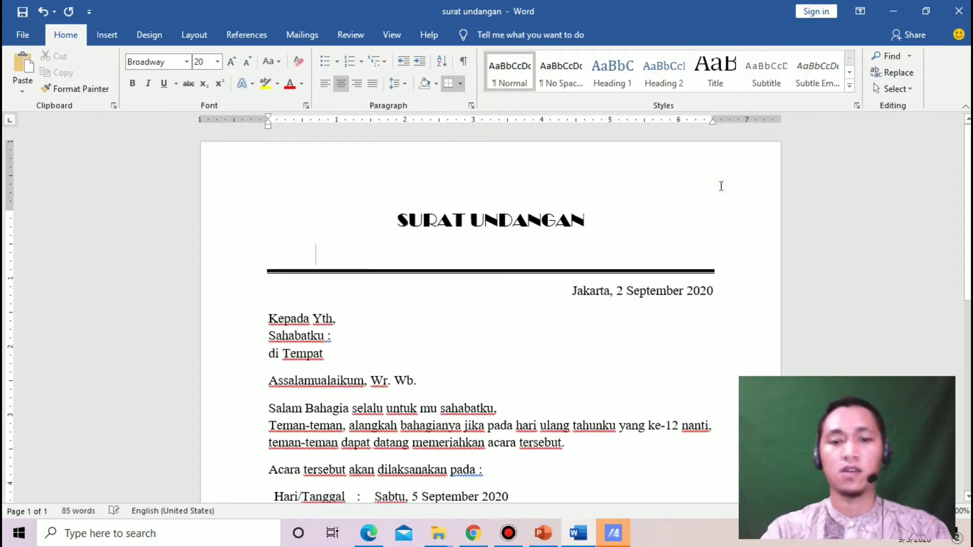
{"action": "key", "text": "BackSpace"}
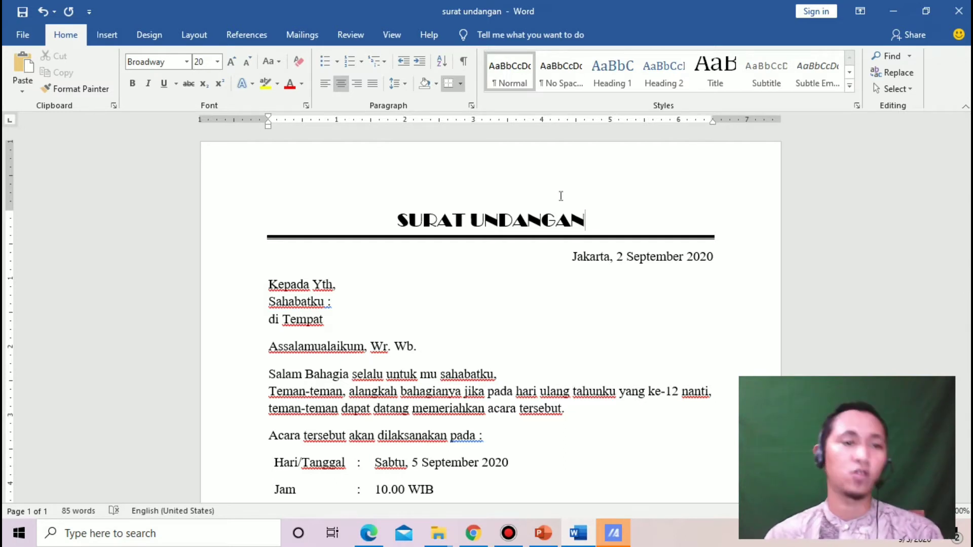
Draw an oval circle at the top-left of the page and nudge it onto the left margin
{"action": "left_click", "coordinate": [119, 44]}
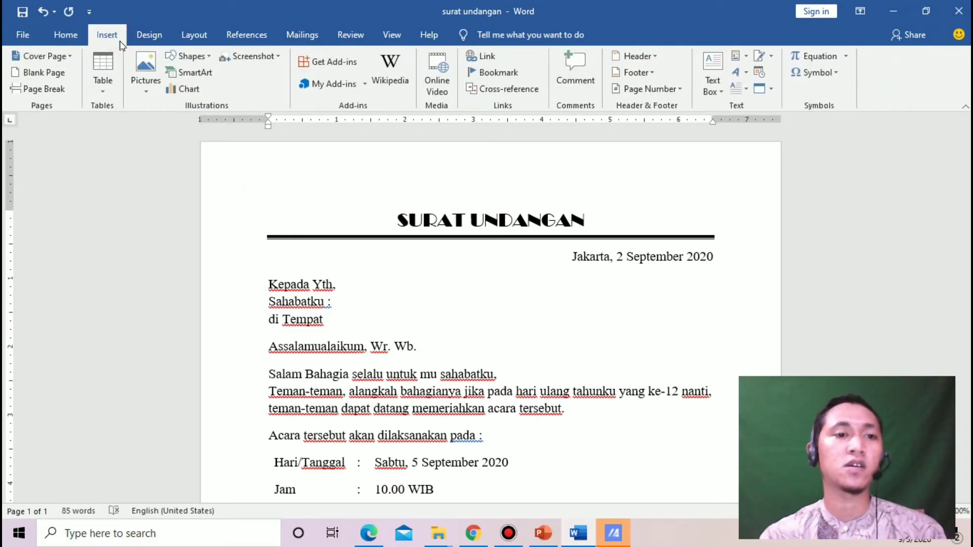
{"action": "left_click", "coordinate": [183, 58]}
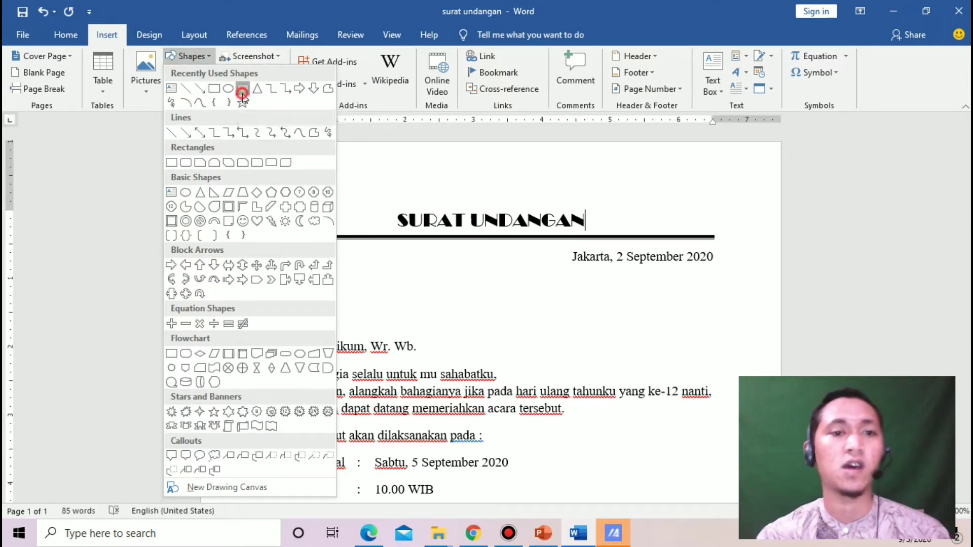
{"action": "left_click", "coordinate": [243, 89]}
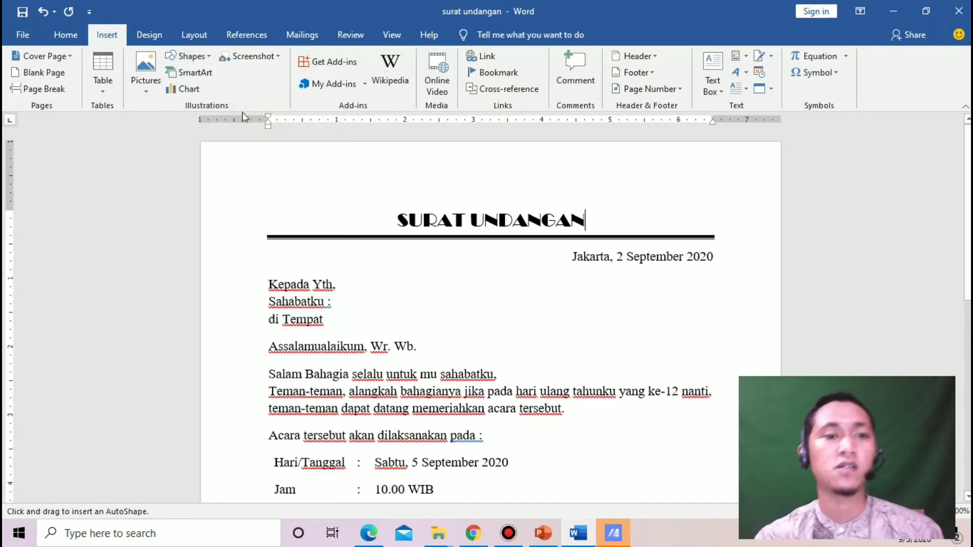
{"action": "left_click", "coordinate": [185, 57]}
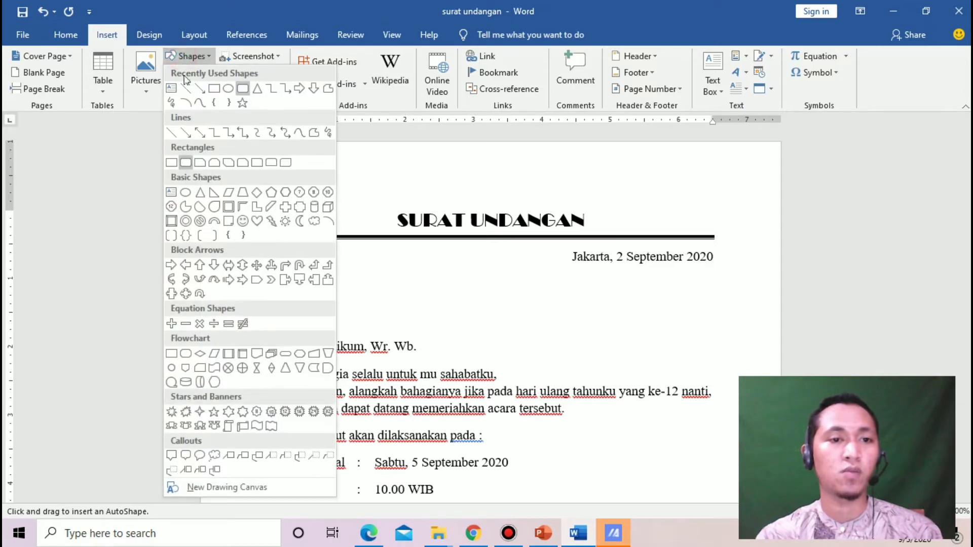
{"action": "left_click", "coordinate": [228, 92]}
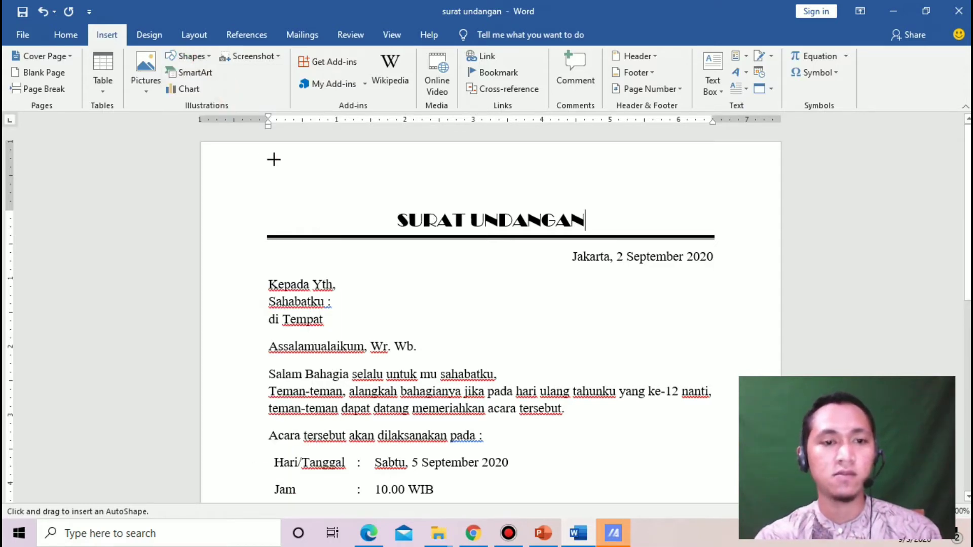
{"action": "mouse_move", "coordinate": [274, 160]}
{"action": "left_mouse_down"}
{"action": "mouse_move", "coordinate": [318, 213]}
{"action": "mouse_move", "coordinate": [363, 228]}
{"action": "mouse_move", "coordinate": [349, 232]}
{"action": "left_mouse_up"}
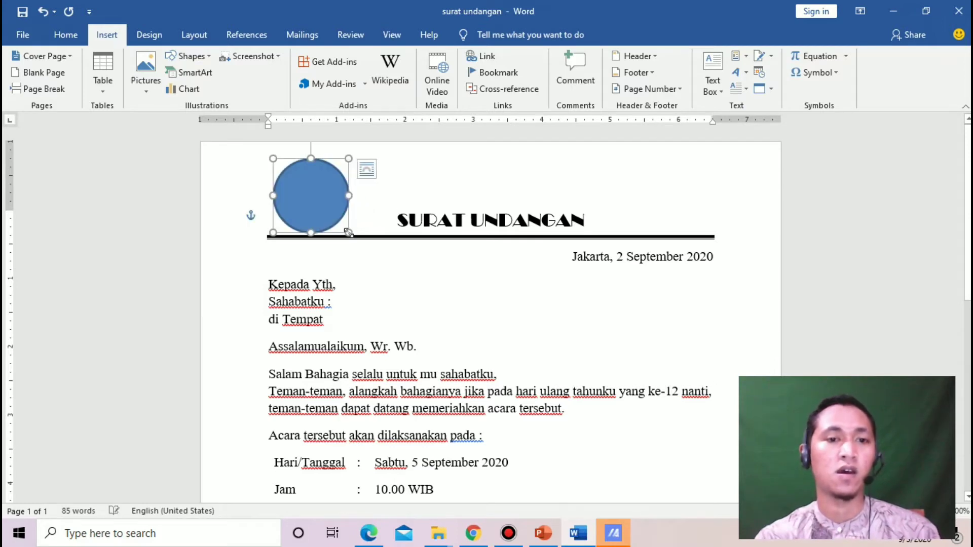
{"action": "left_click", "coordinate": [309, 189]}
{"action": "left_click_drag", "start_coordinate": [309, 189], "coordinate": [304, 184]}
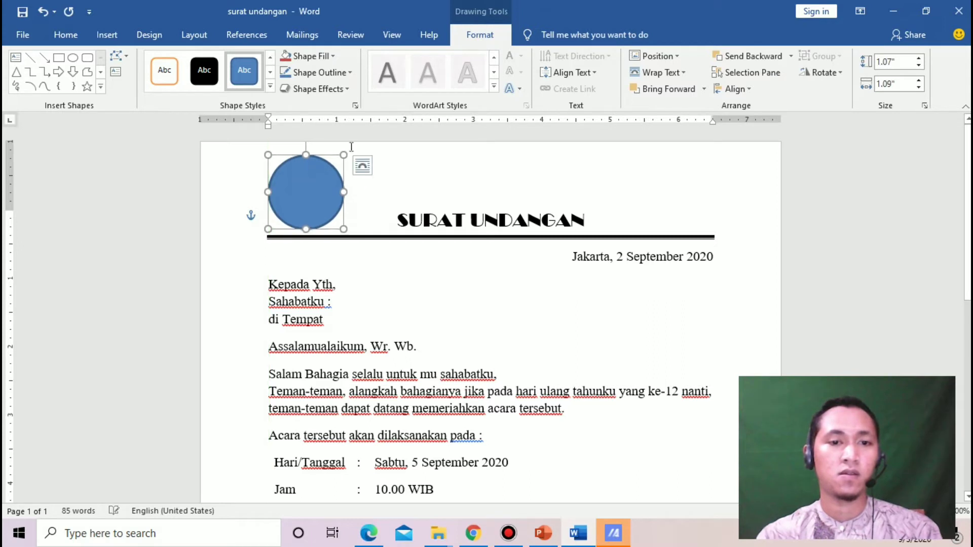
Shrink the circle to about 0.86 by 0.88 inches
{"action": "left_click_drag", "start_coordinate": [345, 154], "coordinate": [333, 178]}
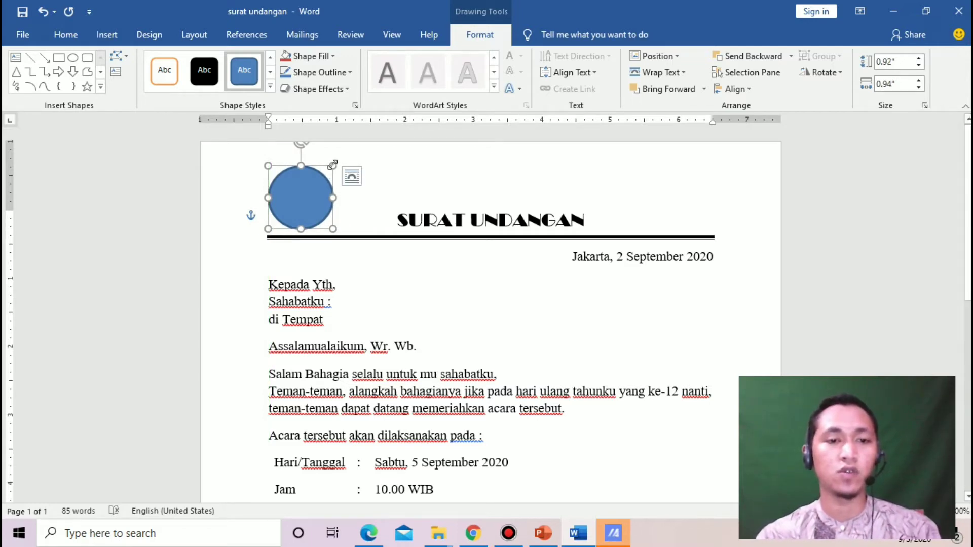
{"action": "left_click_drag", "start_coordinate": [332, 164], "coordinate": [328, 185]}
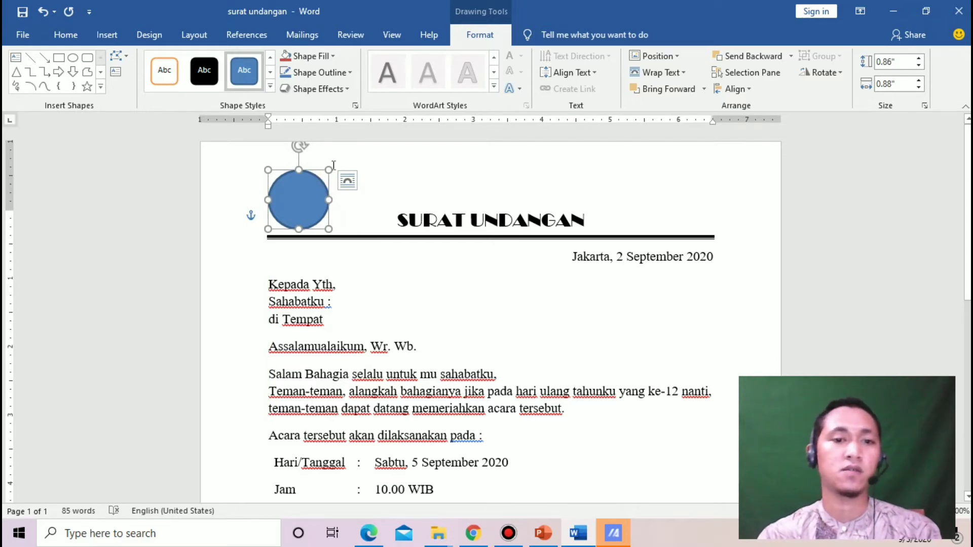
{"action": "left_click", "coordinate": [333, 164]}
{"action": "left_click", "coordinate": [313, 200]}
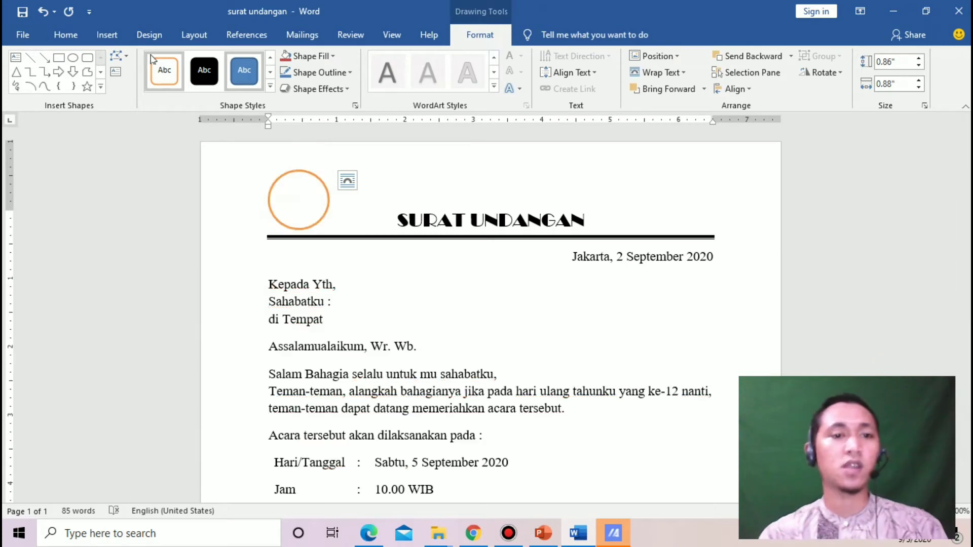
Give the circle the purple shape style from the Shape Styles gallery
{"action": "left_click", "coordinate": [271, 73]}
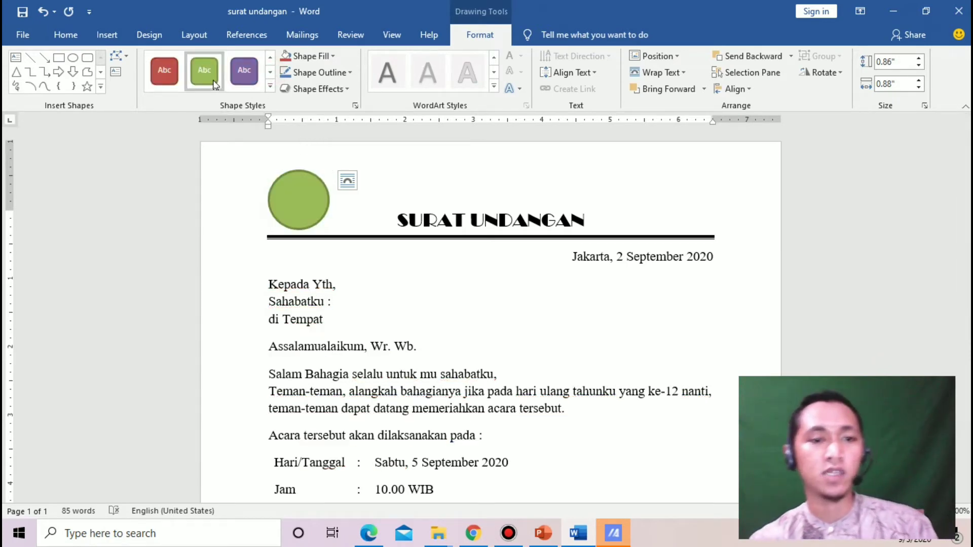
{"action": "left_click", "coordinate": [272, 73]}
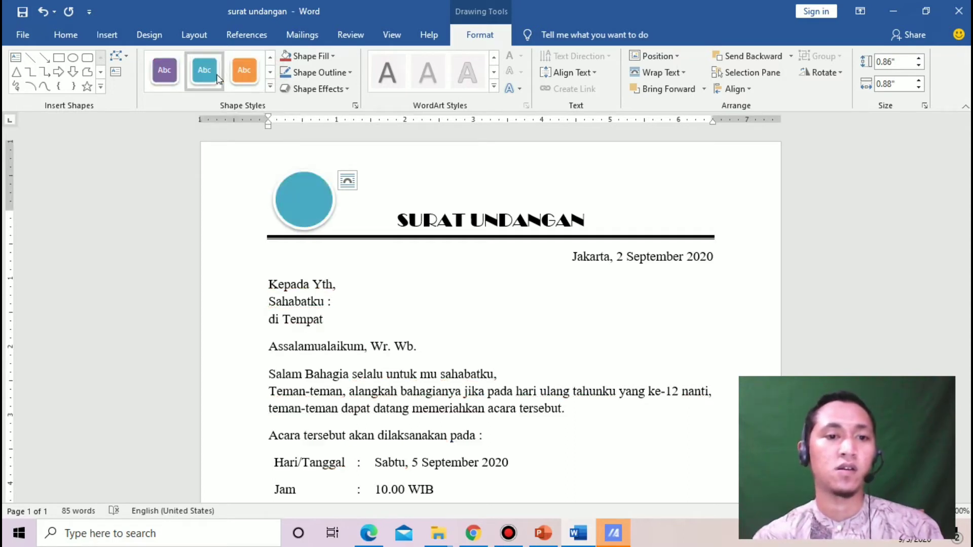
{"action": "left_click", "coordinate": [270, 73]}
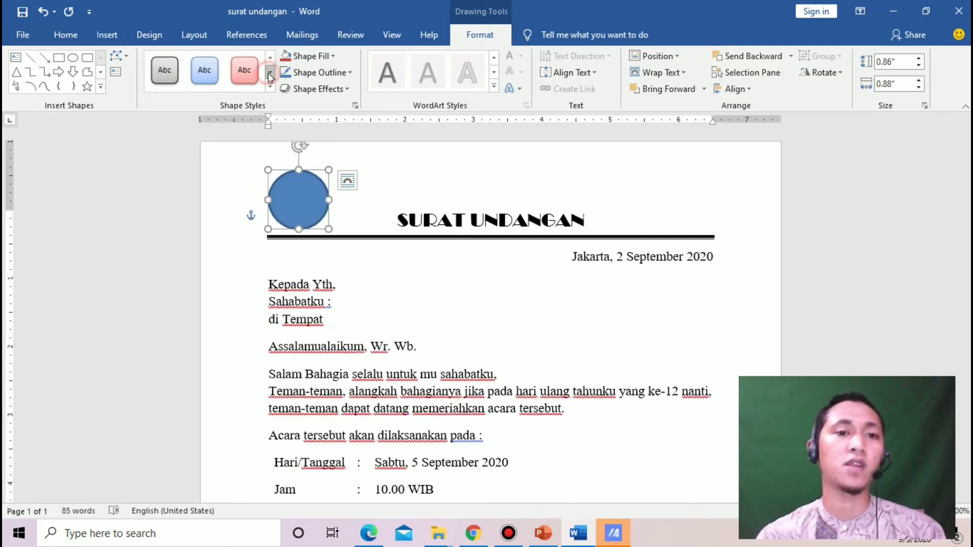
{"action": "left_click", "coordinate": [271, 86]}
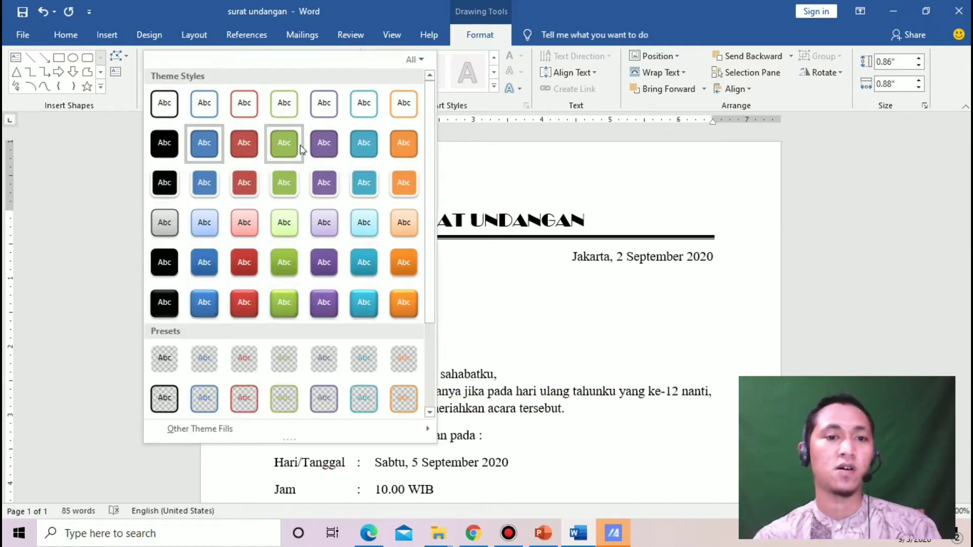
{"action": "left_click", "coordinate": [326, 185]}
{"action": "left_click", "coordinate": [416, 175]}
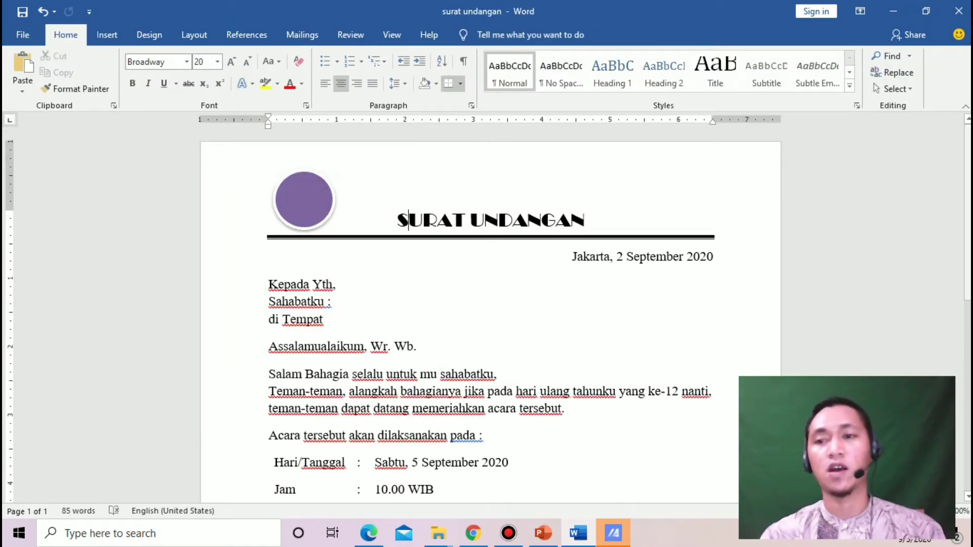
Scroll through the letter and back to the top, then show the Insert tab
{"action": "scroll", "coordinate": [690, 217], "scroll_direction": "down", "scroll_amount": 5}
{"action": "scroll", "coordinate": [967, 319], "scroll_direction": "down", "scroll_amount": 2}
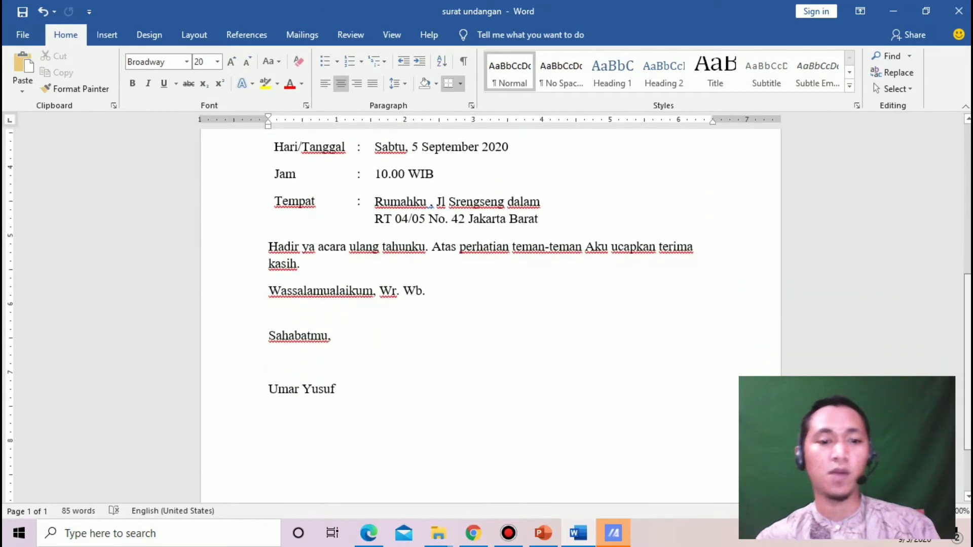
{"action": "scroll", "coordinate": [967, 320], "scroll_direction": "up", "scroll_amount": 3}
{"action": "scroll", "coordinate": [967, 319], "scroll_direction": "down", "scroll_amount": 3}
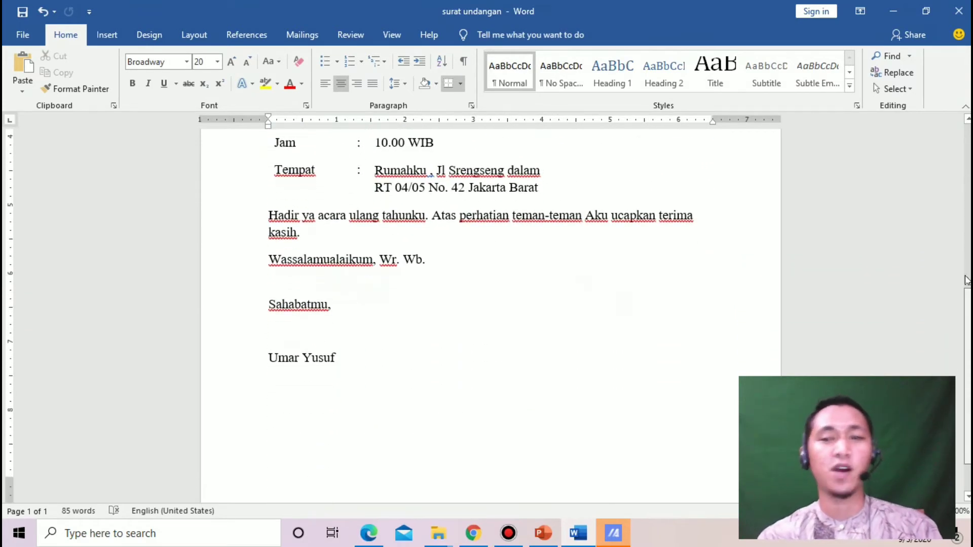
{"action": "scroll", "coordinate": [966, 284], "scroll_direction": "up", "scroll_amount": 8}
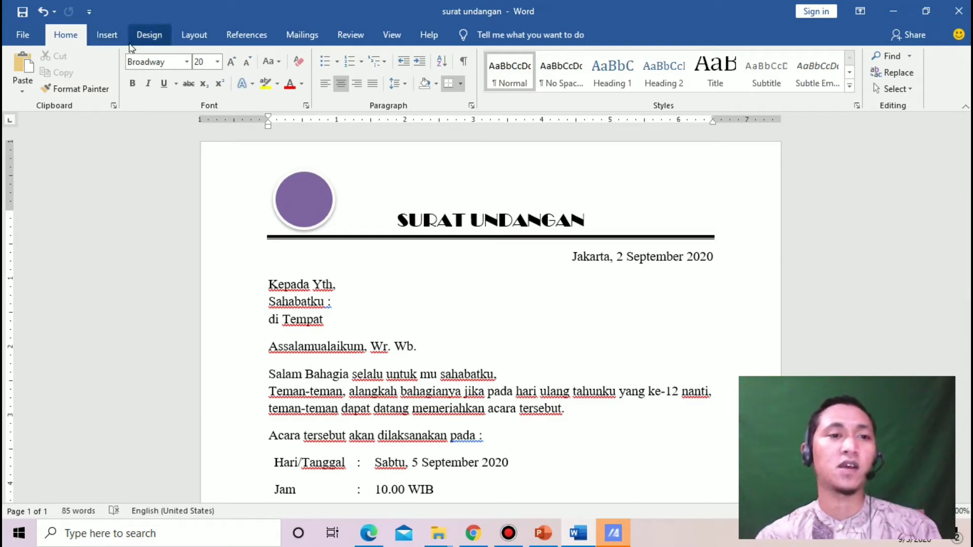
{"action": "left_click", "coordinate": [107, 36]}
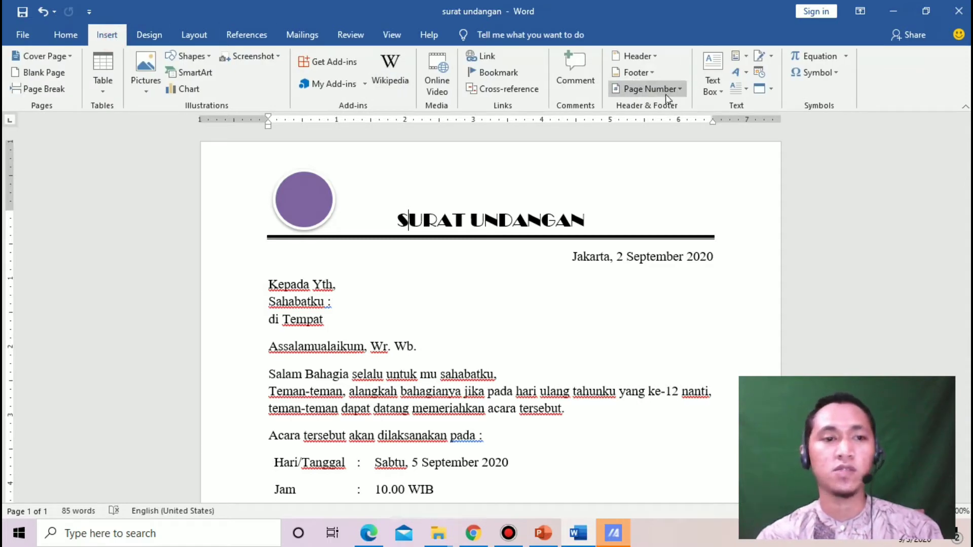
Insert a WordArt text box reading 'UY'
{"action": "left_click", "coordinate": [745, 76]}
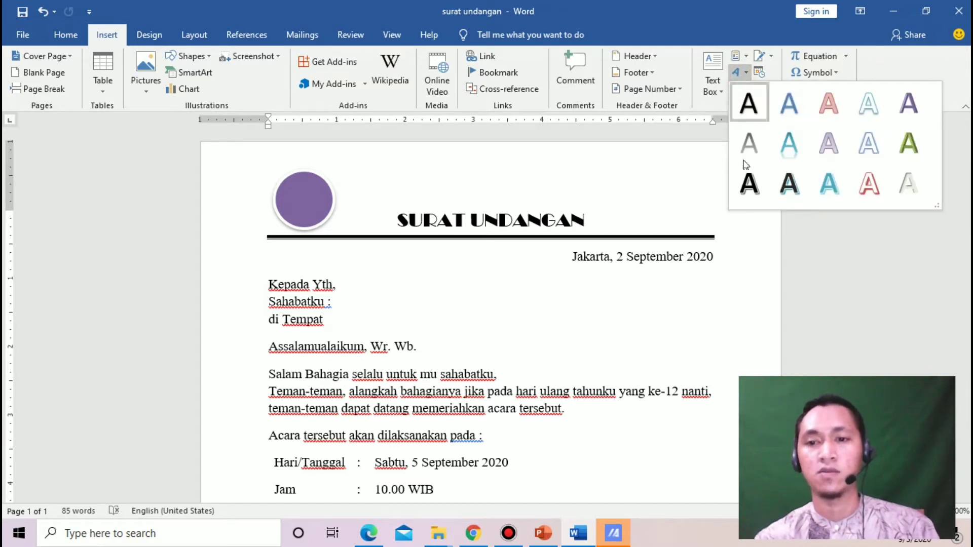
{"action": "left_click", "coordinate": [748, 185]}
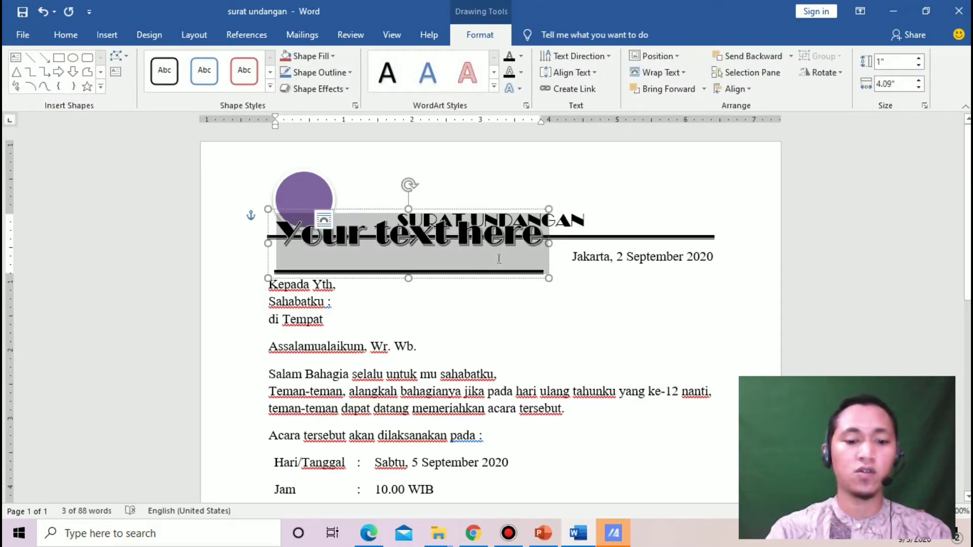
{"action": "type", "text": "U"}
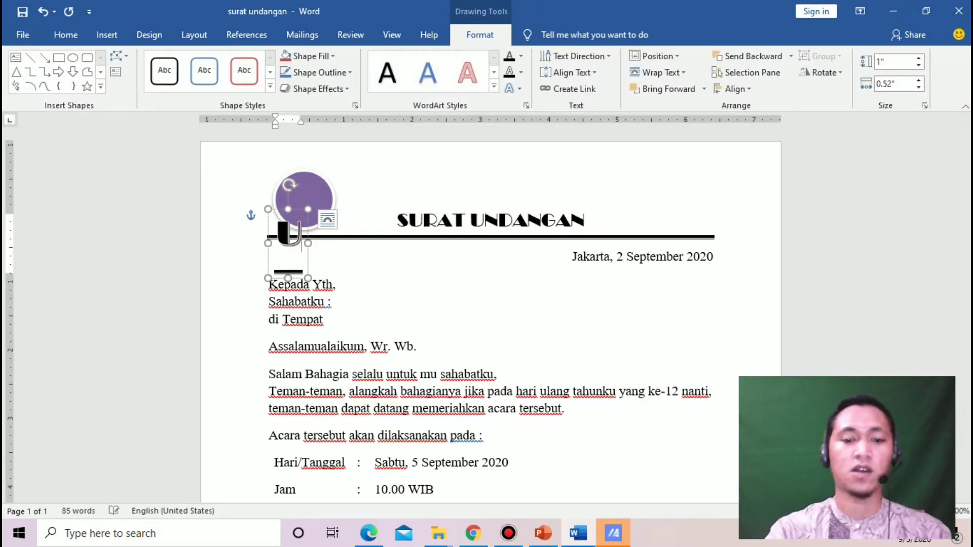
{"action": "type", "text": "Y"}
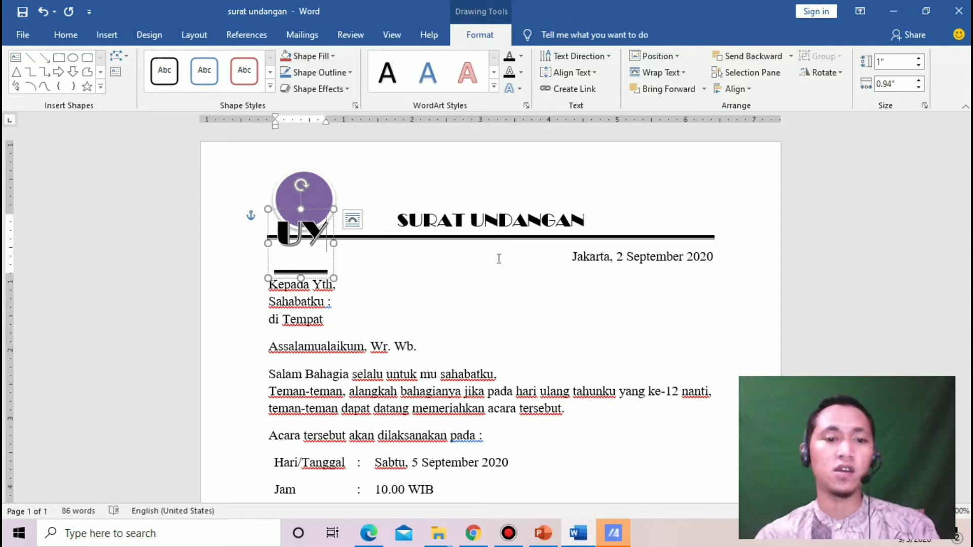
{"action": "key", "text": "ctrl+a"}
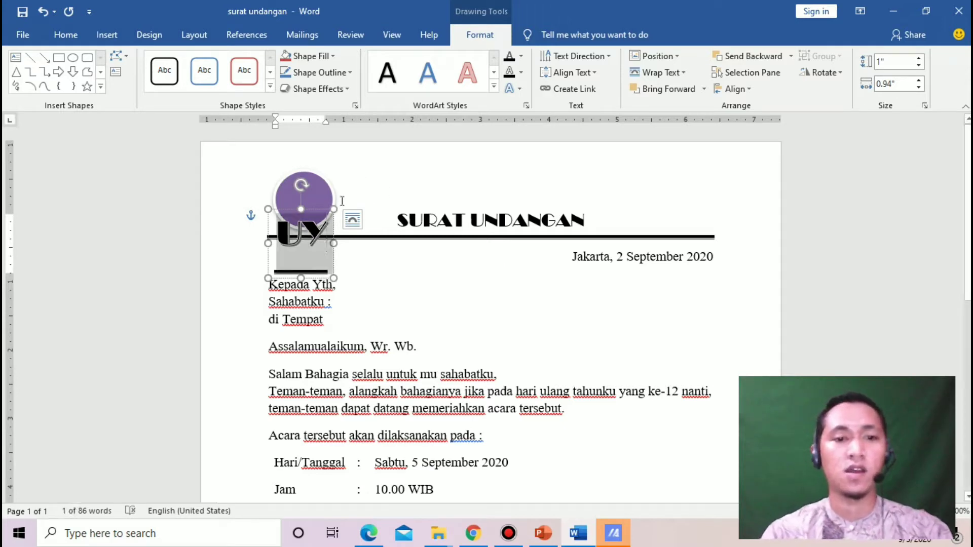
{"action": "left_click_drag", "start_coordinate": [323, 209], "coordinate": [553, 289]}
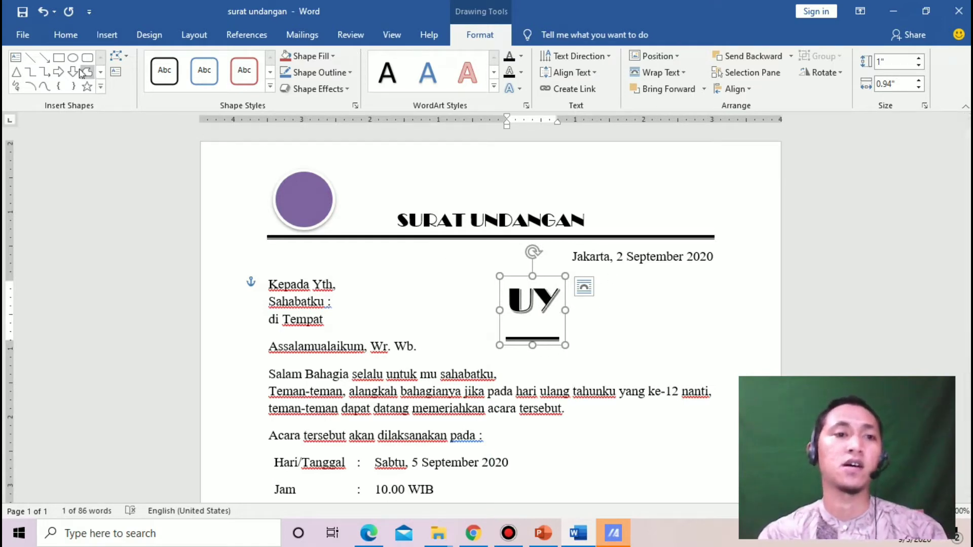
Remove the border line under 'UY' and move the initials onto the purple circle
{"action": "left_click", "coordinate": [64, 35]}
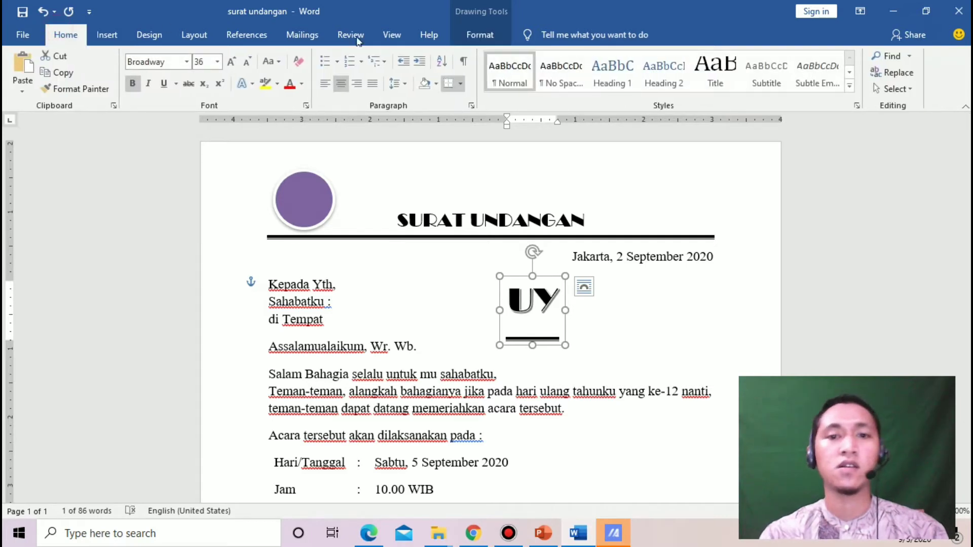
{"action": "left_click", "coordinate": [447, 84]}
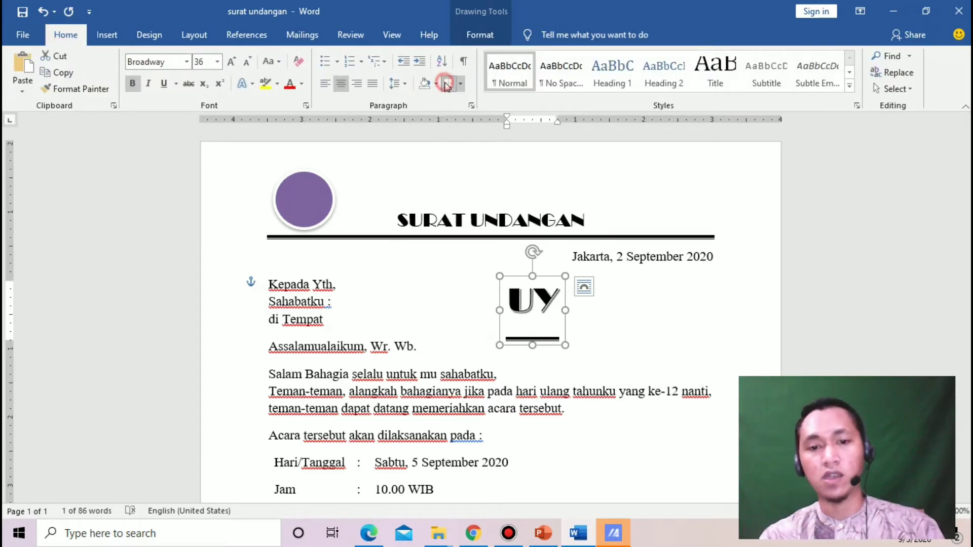
{"action": "left_click", "coordinate": [543, 270]}
{"action": "left_click_drag", "start_coordinate": [550, 302], "coordinate": [320, 177]}
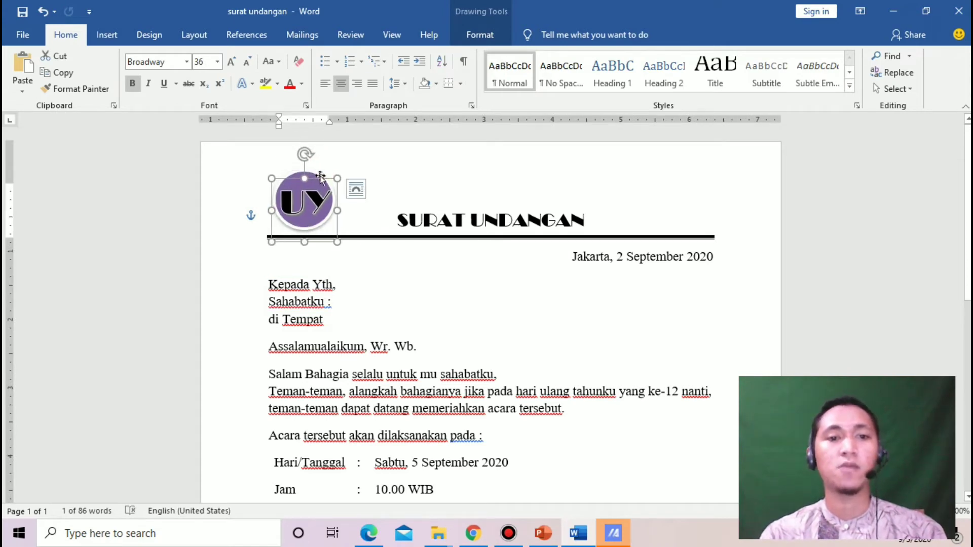
Change the UY initials to the Algerian font
{"action": "left_click", "coordinate": [365, 175]}
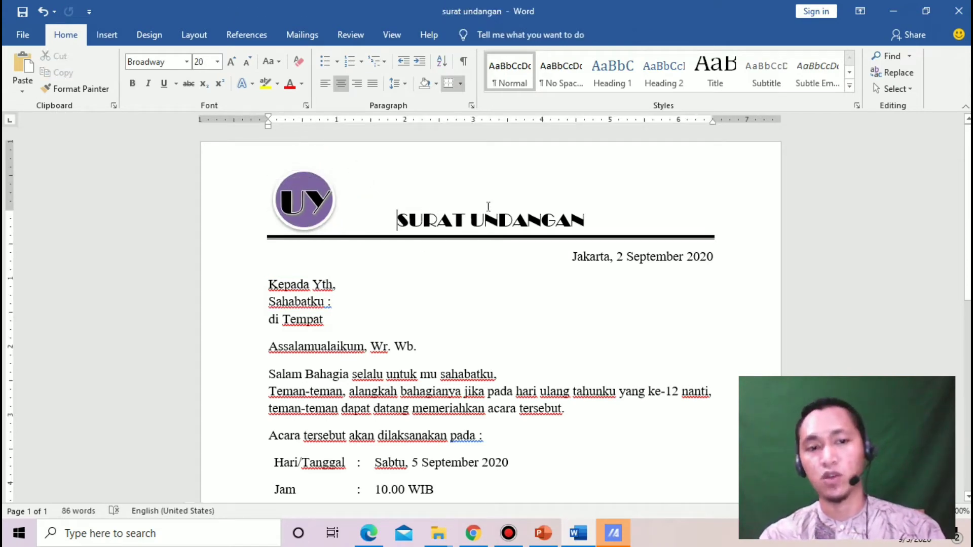
{"action": "left_click", "coordinate": [301, 205]}
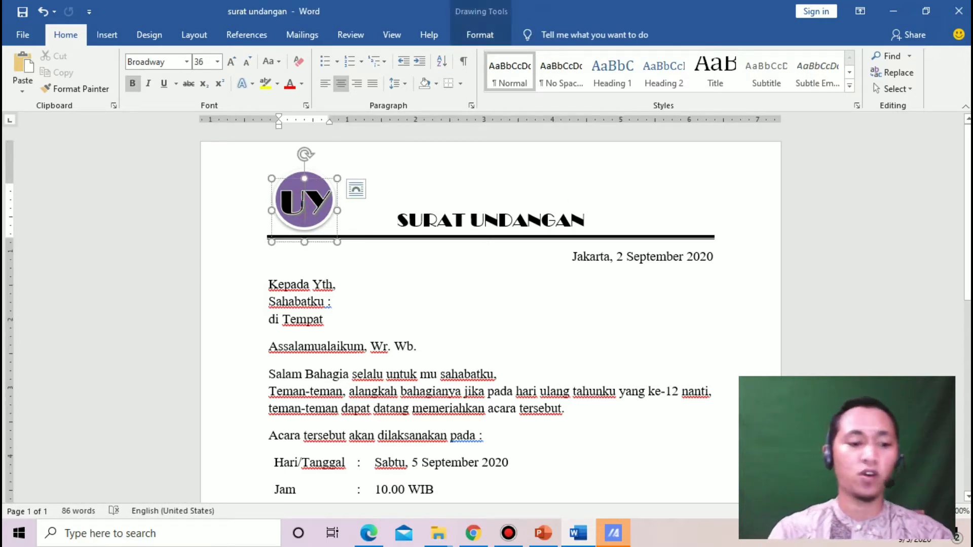
{"action": "double_click", "coordinate": [304, 212]}
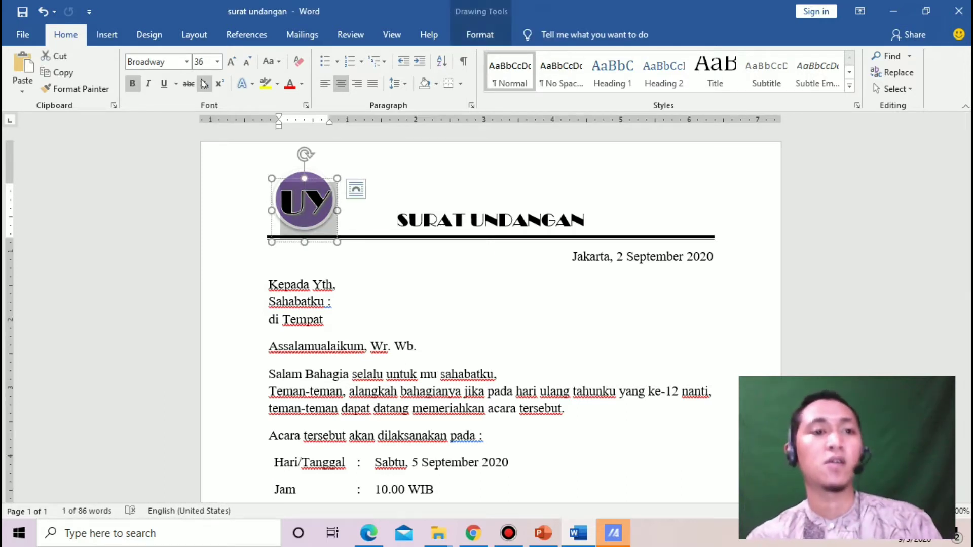
{"action": "left_click", "coordinate": [187, 62]}
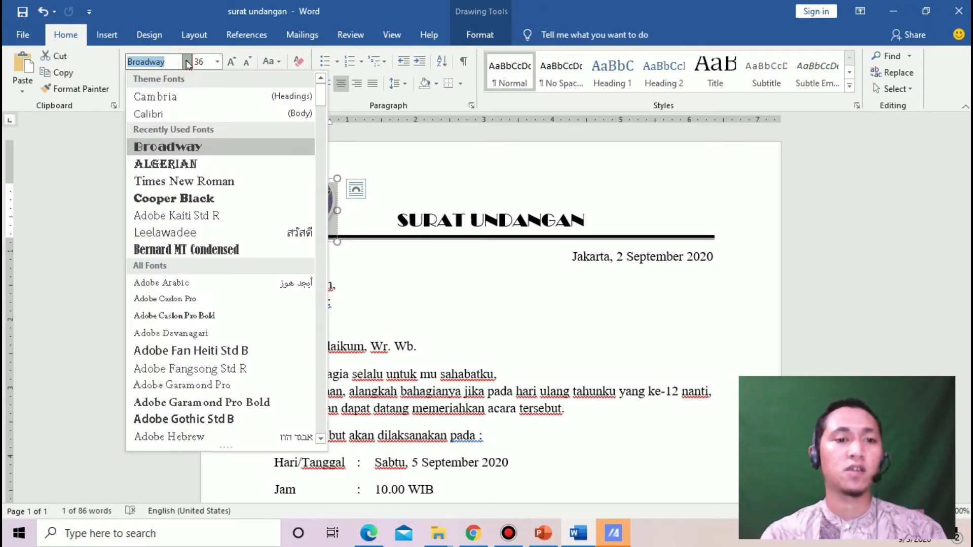
{"action": "left_click", "coordinate": [175, 164]}
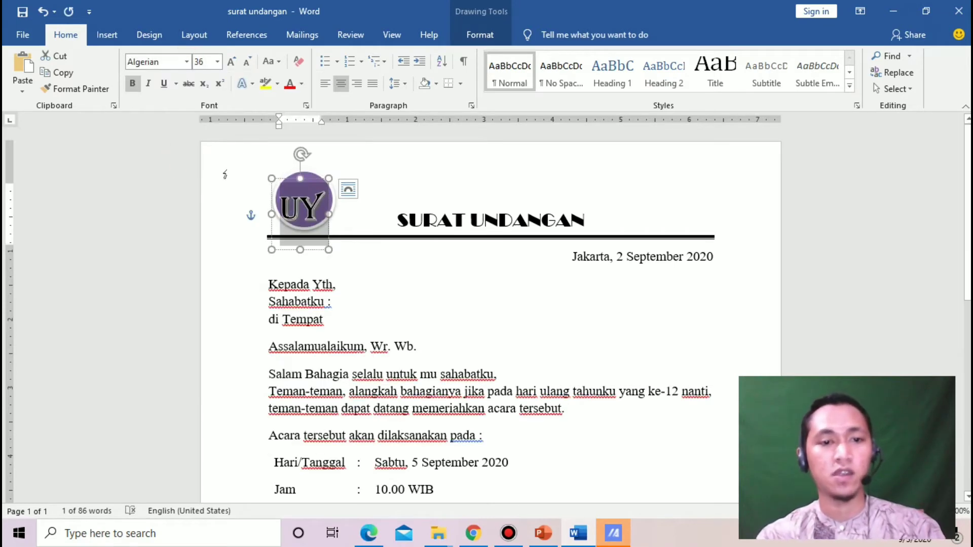
{"action": "left_click", "coordinate": [391, 207]}
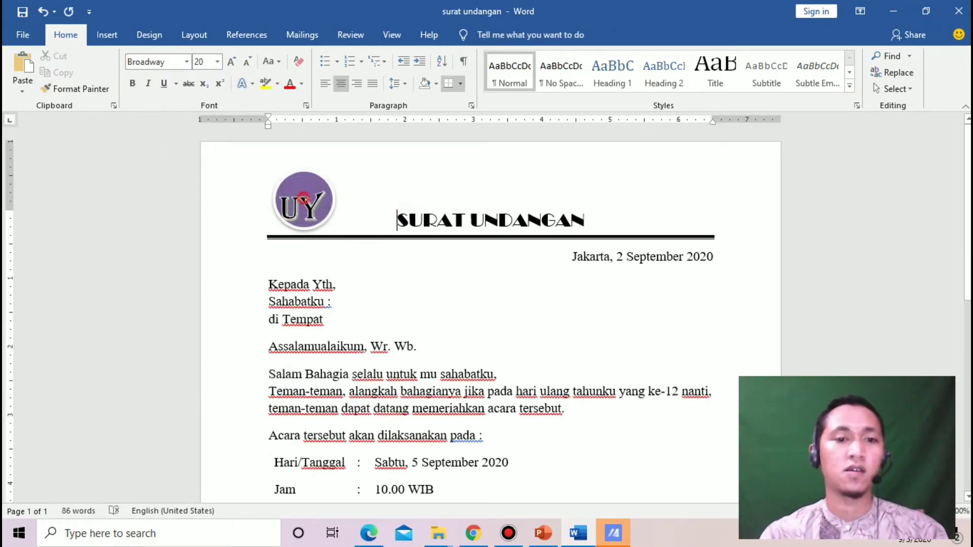
Nudge the UY logo down toward the rule and show its layout options
{"action": "left_click", "coordinate": [304, 199]}
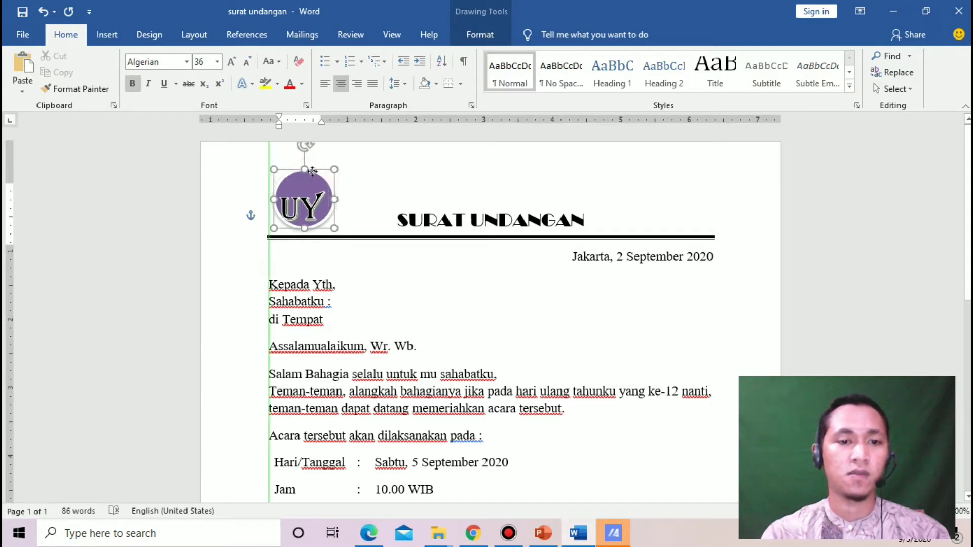
{"action": "left_click_drag", "start_coordinate": [312, 172], "coordinate": [309, 175]}
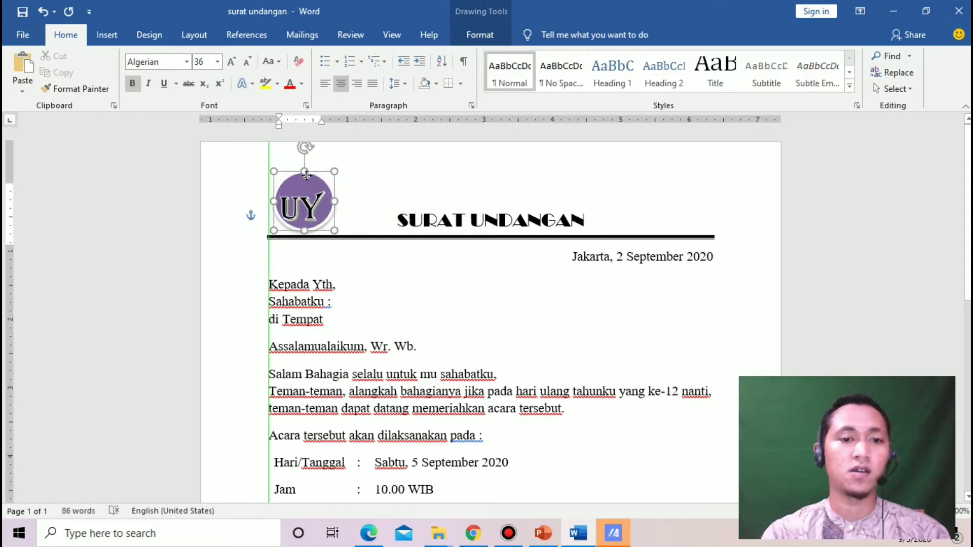
{"action": "left_click", "coordinate": [357, 181]}
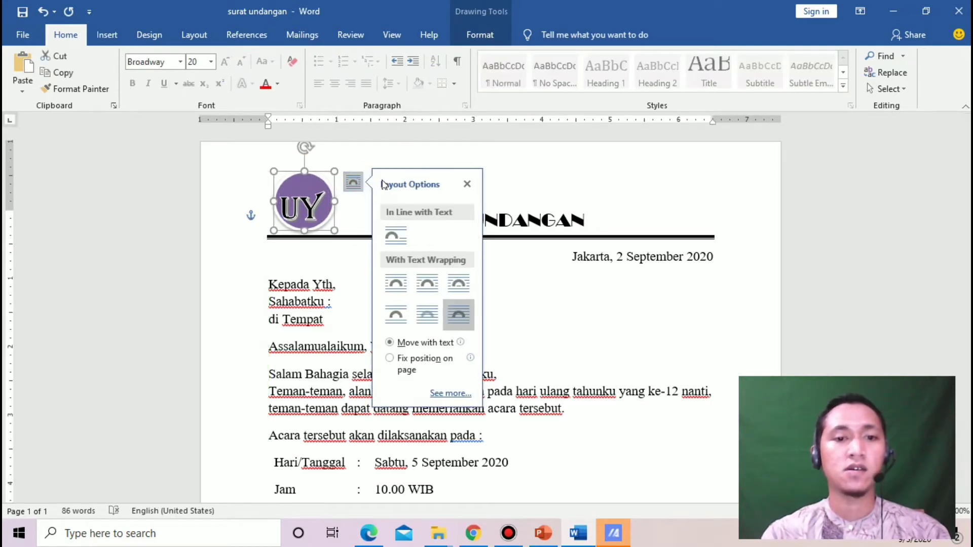
Nudge the UY logo slightly up and right and show its Drawing Tools Format options
{"action": "left_click", "coordinate": [418, 148]}
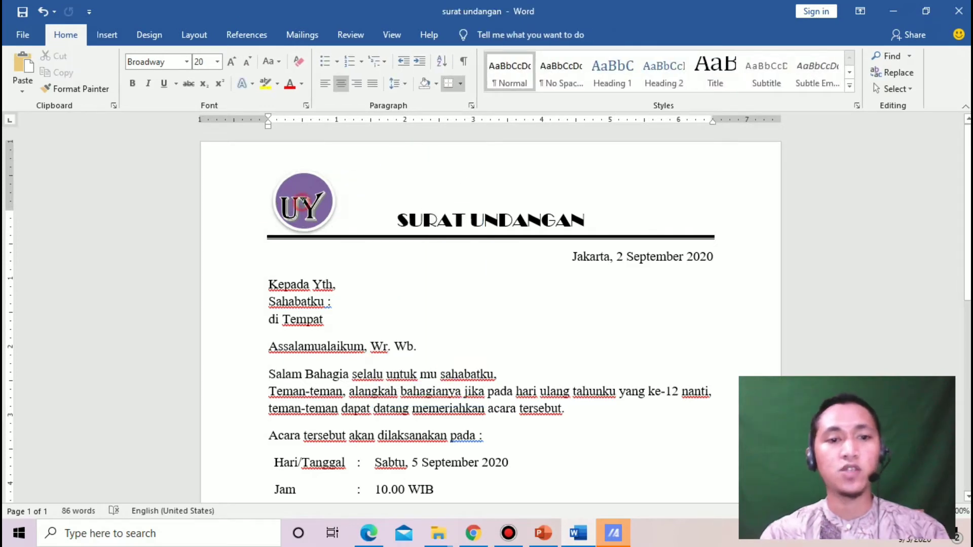
{"action": "left_click", "coordinate": [306, 201]}
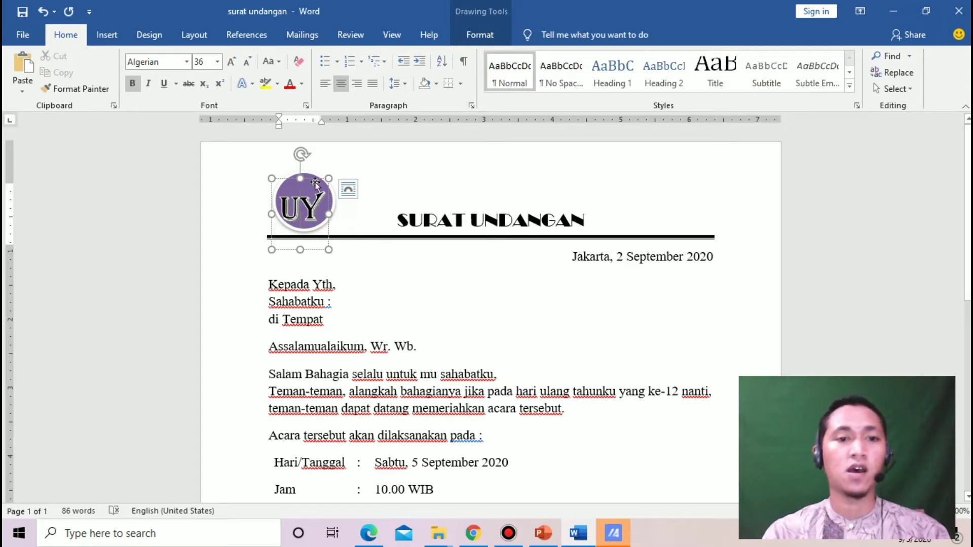
{"action": "left_click_drag", "start_coordinate": [312, 178], "coordinate": [313, 178]}
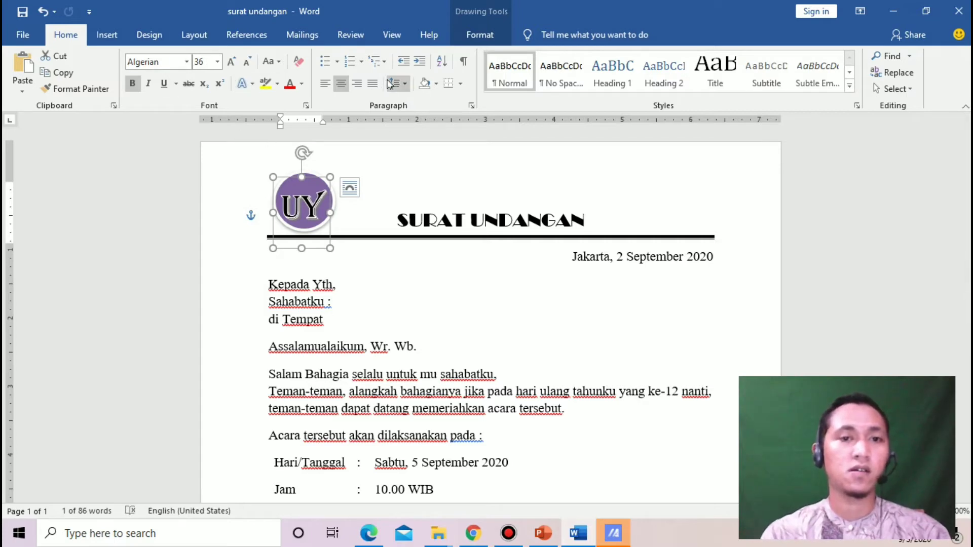
{"action": "left_click", "coordinate": [479, 37]}
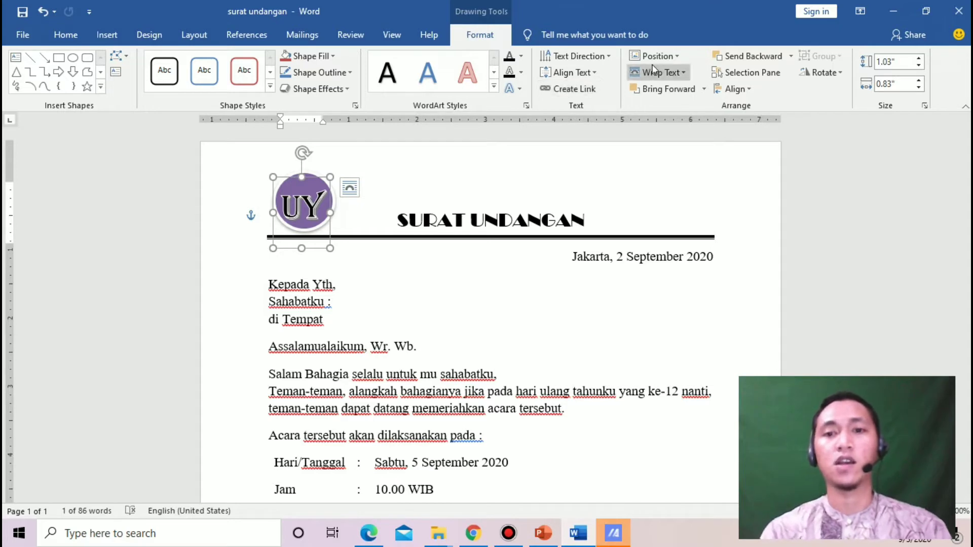
Set the UY logo's text wrapping to In Front of Text
{"action": "left_click", "coordinate": [672, 73]}
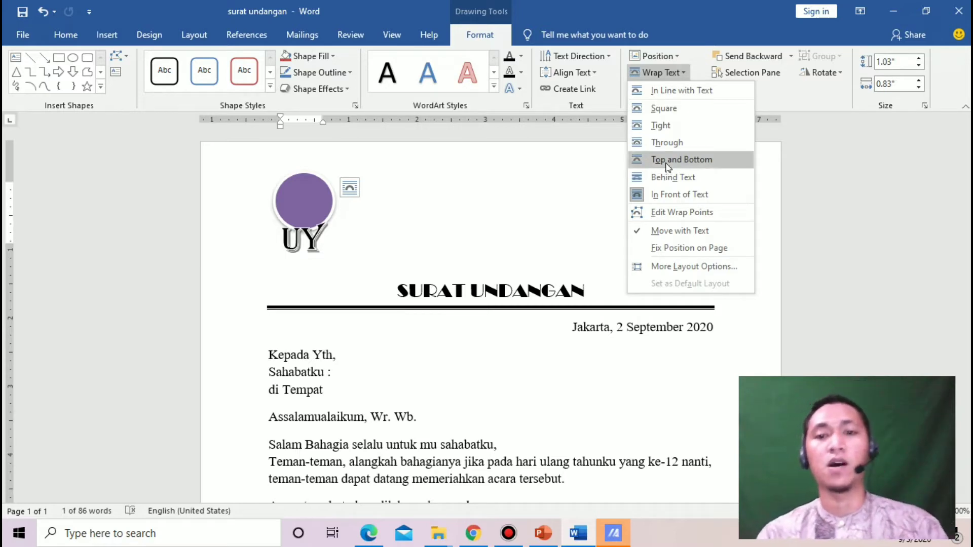
{"action": "left_click", "coordinate": [694, 198]}
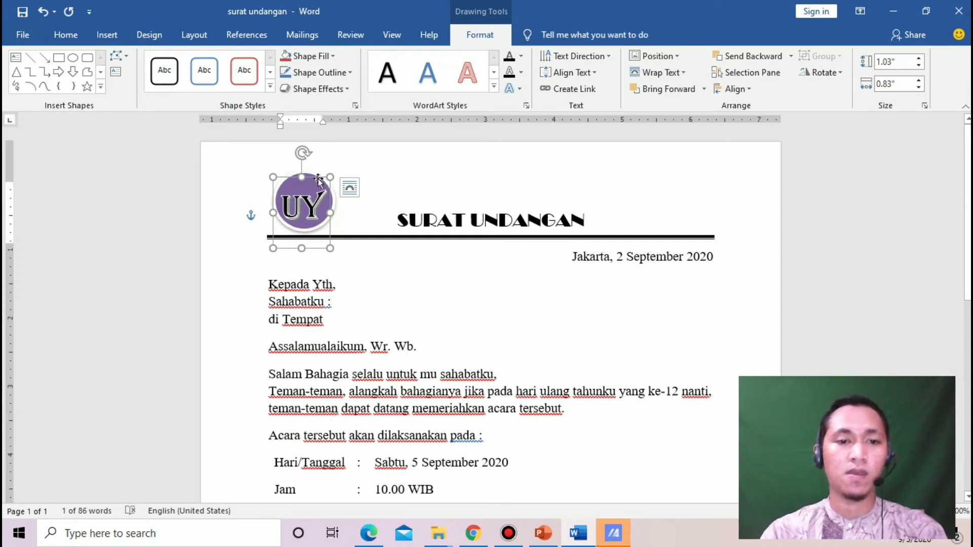
Nudge the UY WordArt initials so they sit over the purple circle
{"action": "mouse_move", "coordinate": [318, 178]}
{"action": "left_mouse_down"}
{"action": "mouse_move", "coordinate": [381, 143]}
{"action": "mouse_move", "coordinate": [317, 175]}
{"action": "left_mouse_up"}
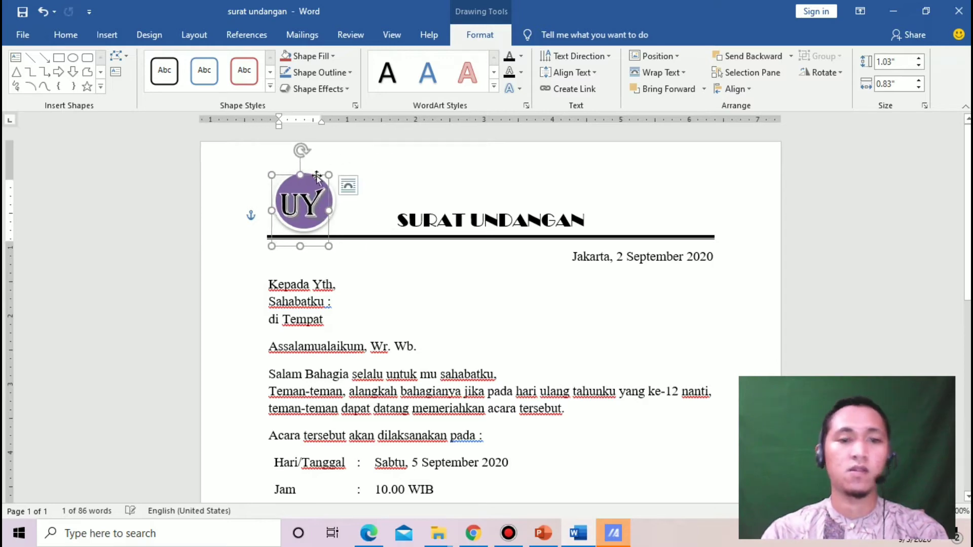
{"action": "left_click", "coordinate": [373, 169]}
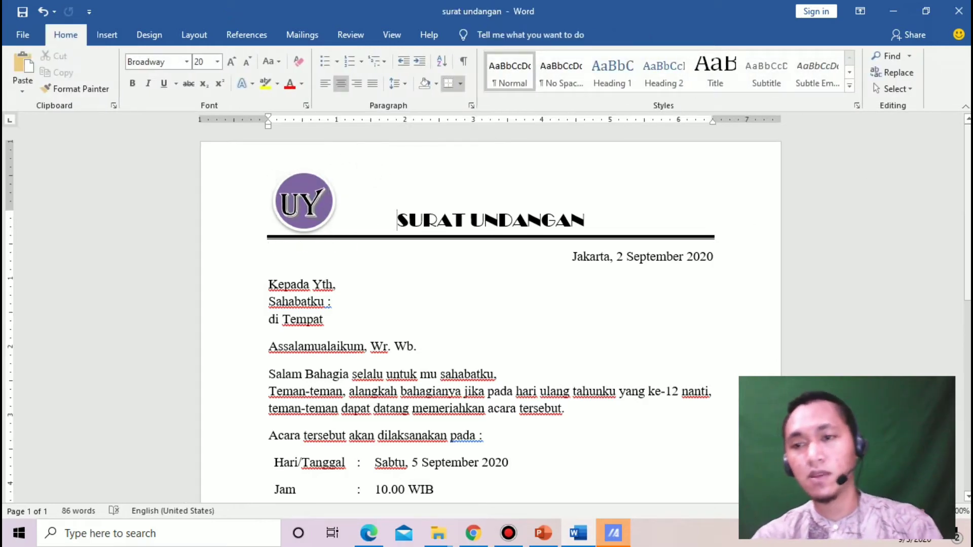
{"action": "left_click_drag", "start_coordinate": [968, 218], "coordinate": [968, 218]}
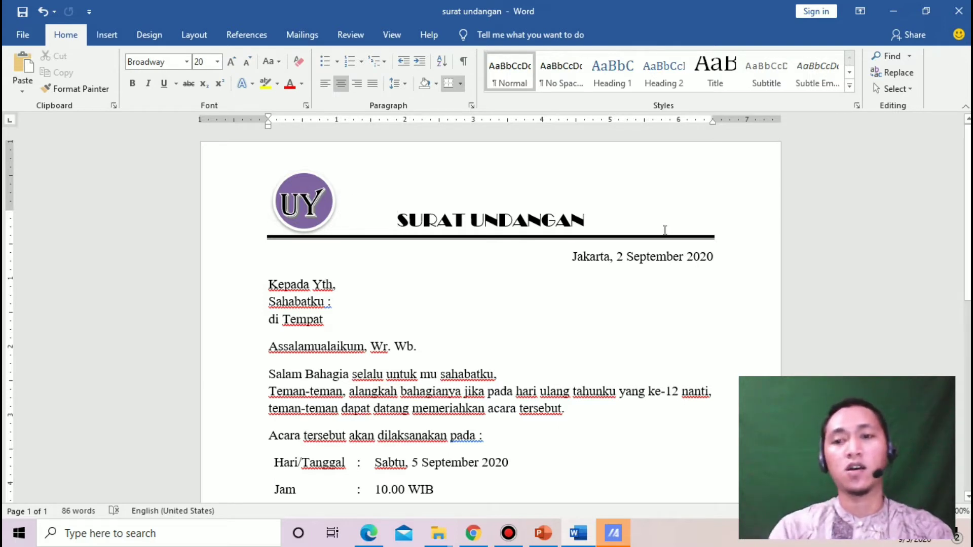
{"action": "left_click_drag", "start_coordinate": [969, 155], "coordinate": [970, 155]}
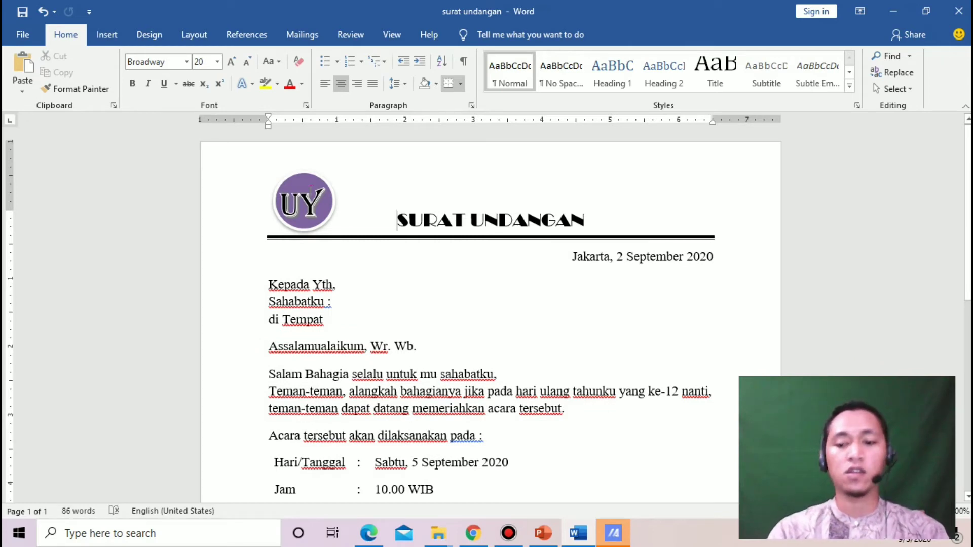
Undo and redo removing the top blank line, then reselect the UY WordArt initials
{"action": "key", "text": "ctrl+z"}
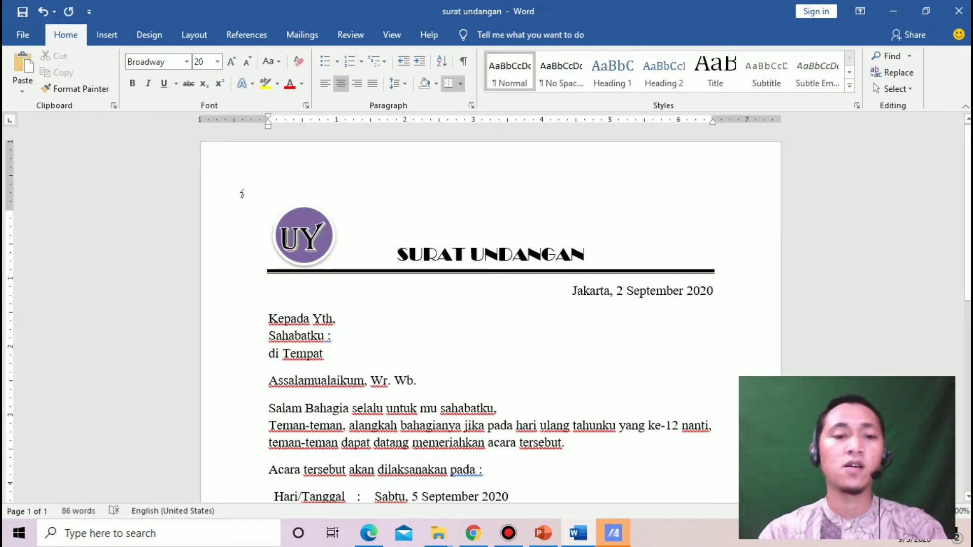
{"action": "key", "text": "ctrl+z"}
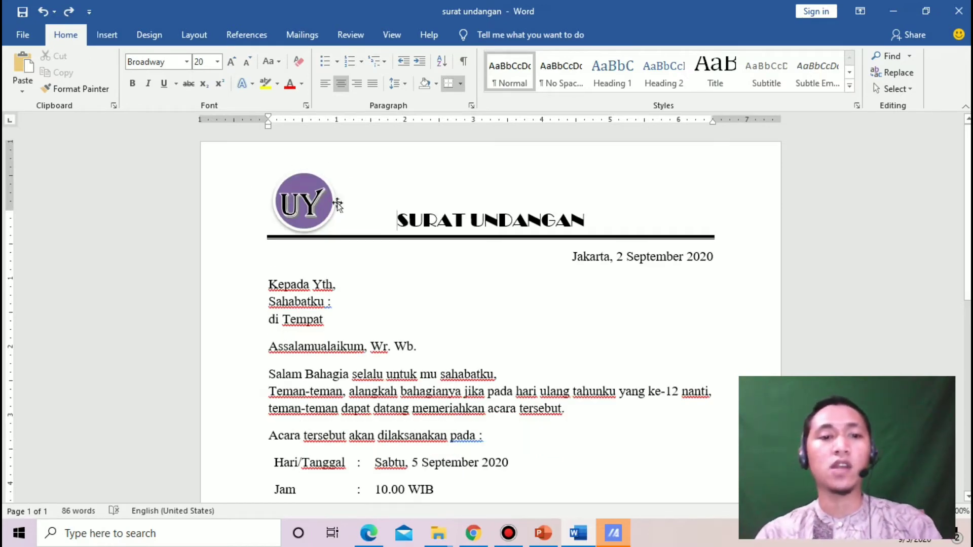
{"action": "left_click", "coordinate": [305, 203]}
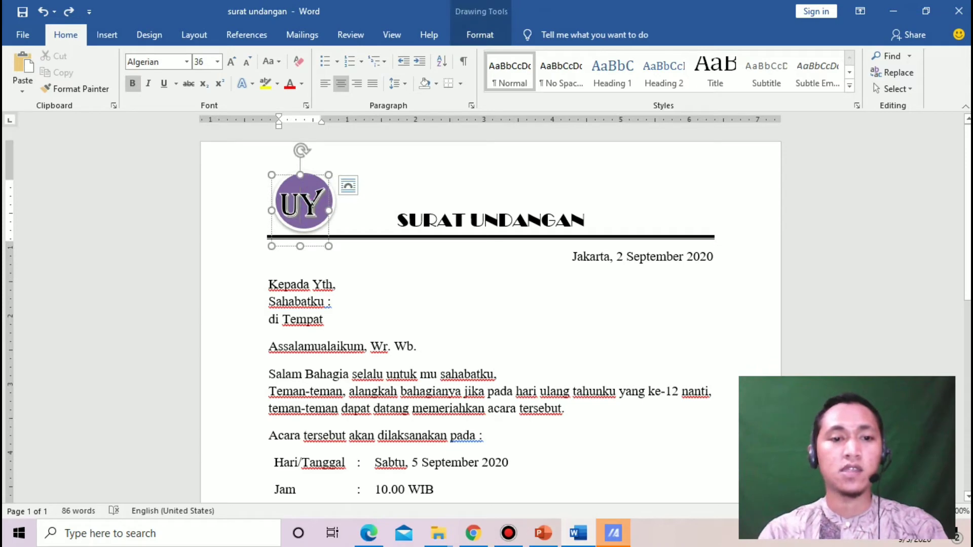
{"action": "left_click", "coordinate": [337, 205]}
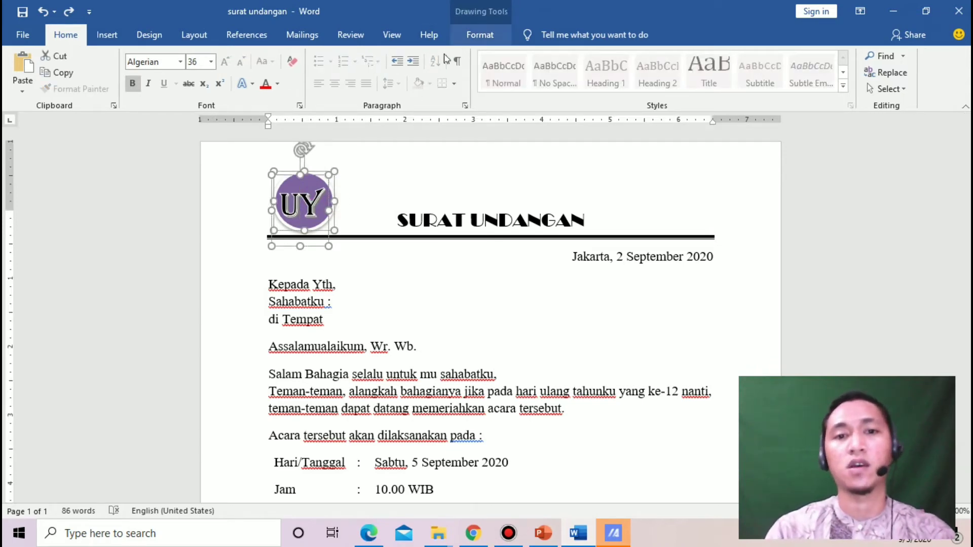
{"action": "left_click", "coordinate": [344, 199]}
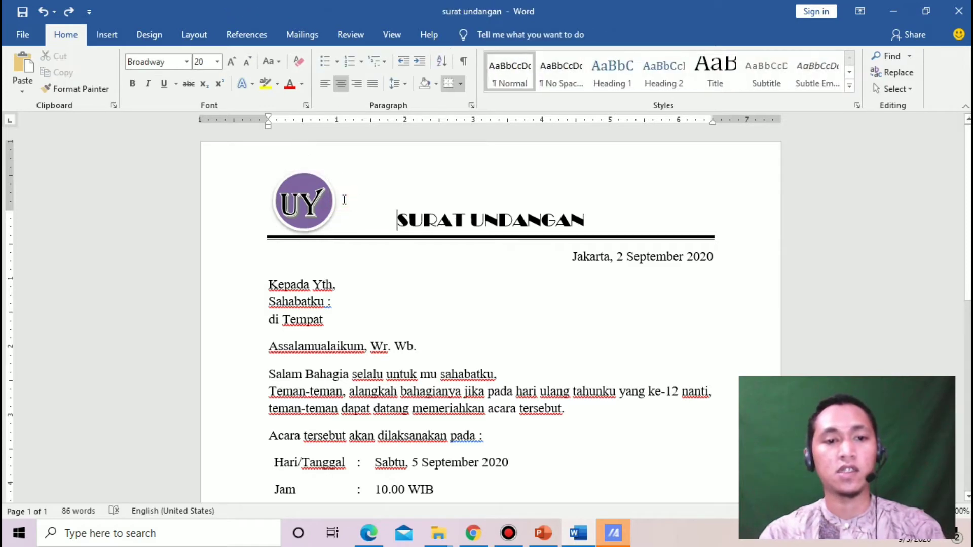
{"action": "left_click", "coordinate": [313, 203]}
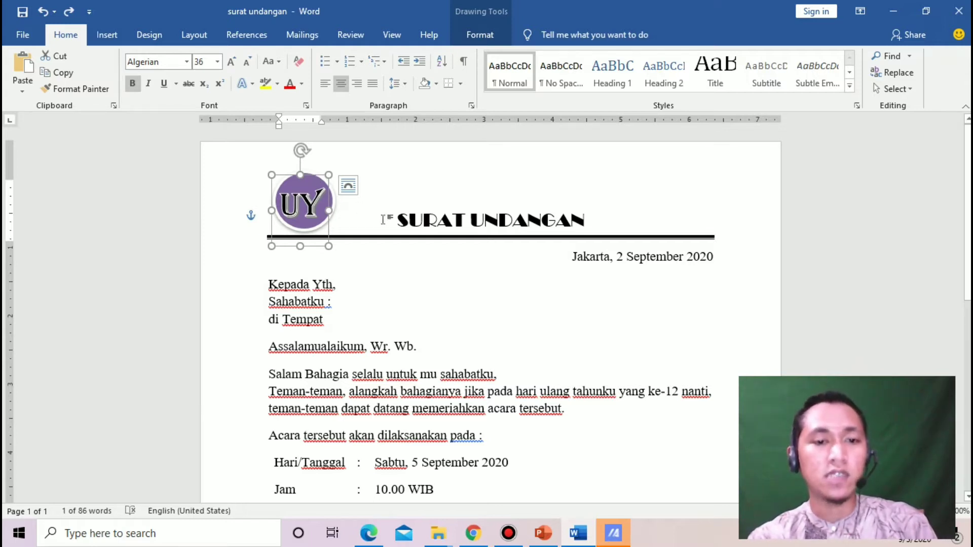
Group the purple circle with the UY initials and place the grouped logo beside the title
{"action": "left_click", "coordinate": [335, 205]}
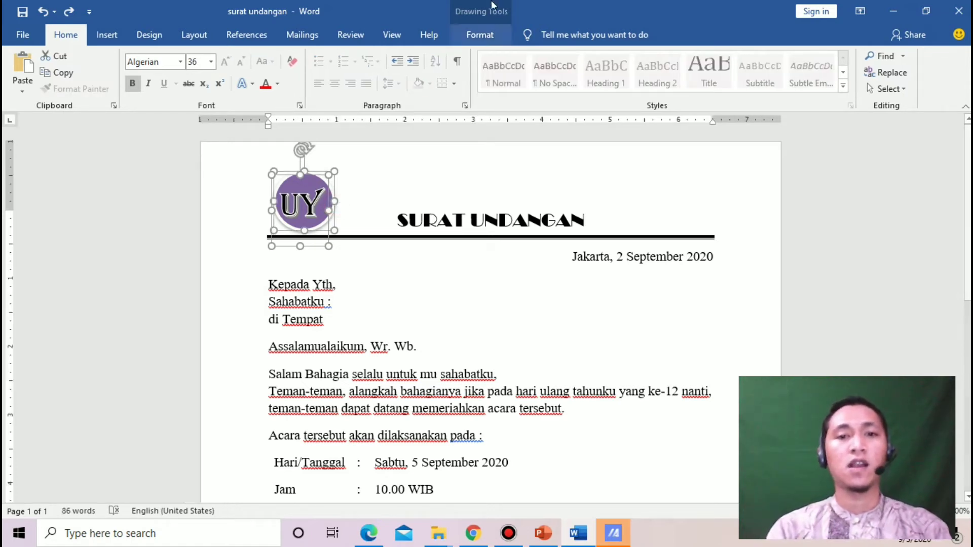
{"action": "left_click", "coordinate": [477, 37]}
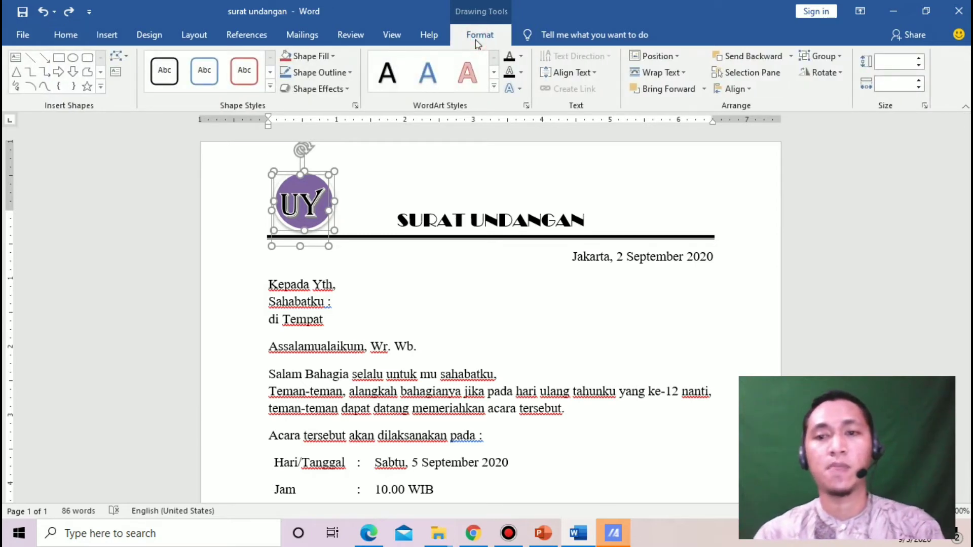
{"action": "left_click", "coordinate": [821, 55]}
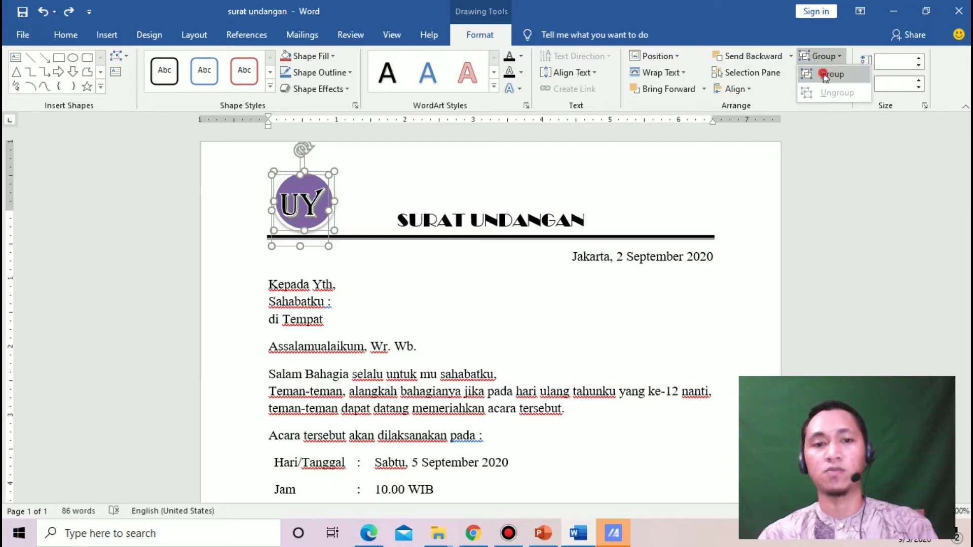
{"action": "left_click", "coordinate": [823, 74]}
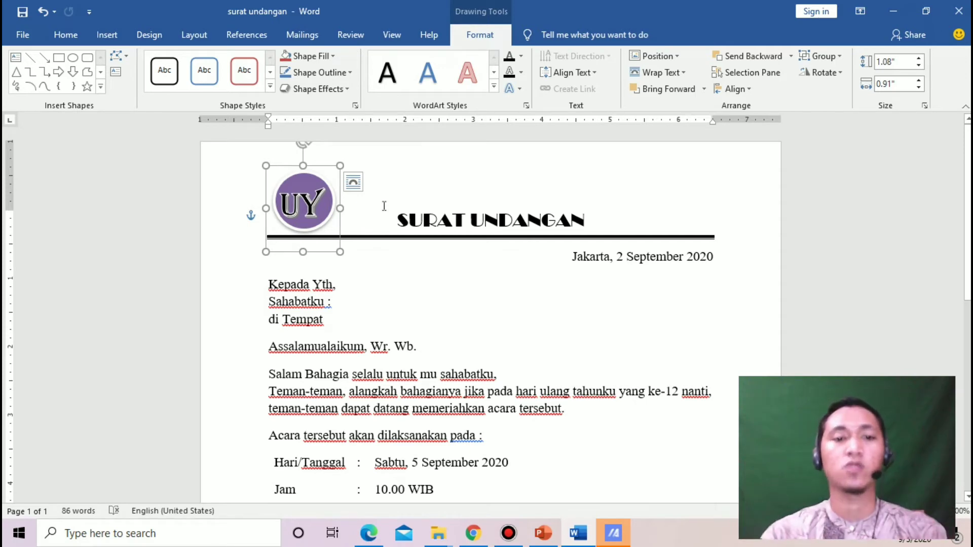
{"action": "mouse_move", "coordinate": [320, 169]}
{"action": "left_mouse_down"}
{"action": "mouse_move", "coordinate": [625, 158]}
{"action": "mouse_move", "coordinate": [325, 171]}
{"action": "mouse_move", "coordinate": [517, 323]}
{"action": "mouse_move", "coordinate": [508, 200]}
{"action": "mouse_move", "coordinate": [475, 244]}
{"action": "mouse_move", "coordinate": [330, 154]}
{"action": "mouse_move", "coordinate": [322, 167]}
{"action": "left_mouse_up"}
{"action": "left_click", "coordinate": [386, 166]}
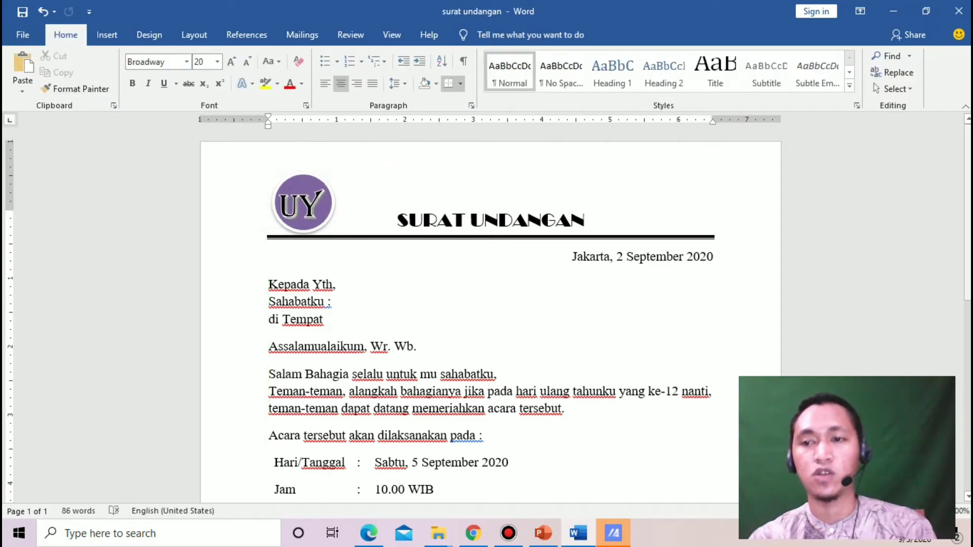
Put the cursor after 'Sahabatku :', show the Mailings tab, then switch to PowerPoint
{"action": "scroll", "coordinate": [488, 313], "scroll_direction": "down", "scroll_amount": 1}
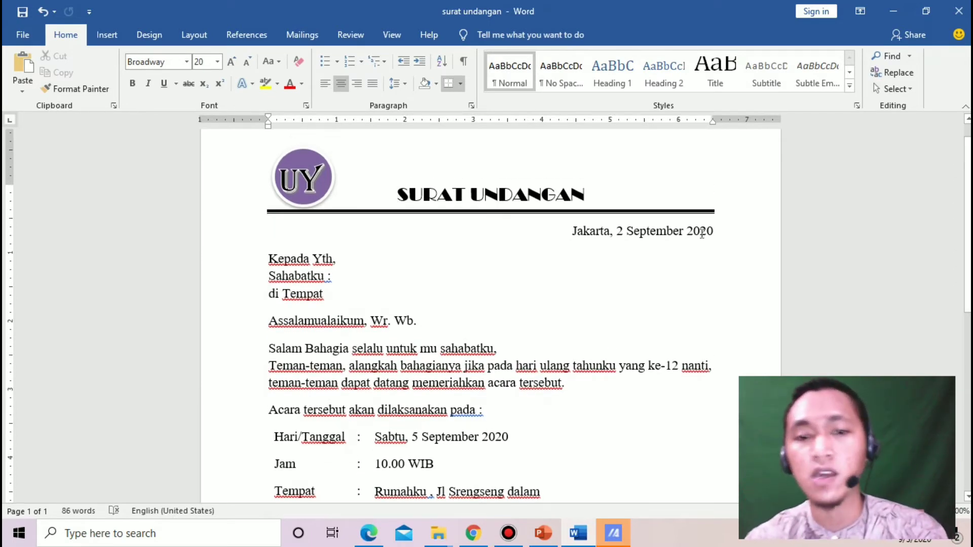
{"action": "left_click", "coordinate": [354, 276]}
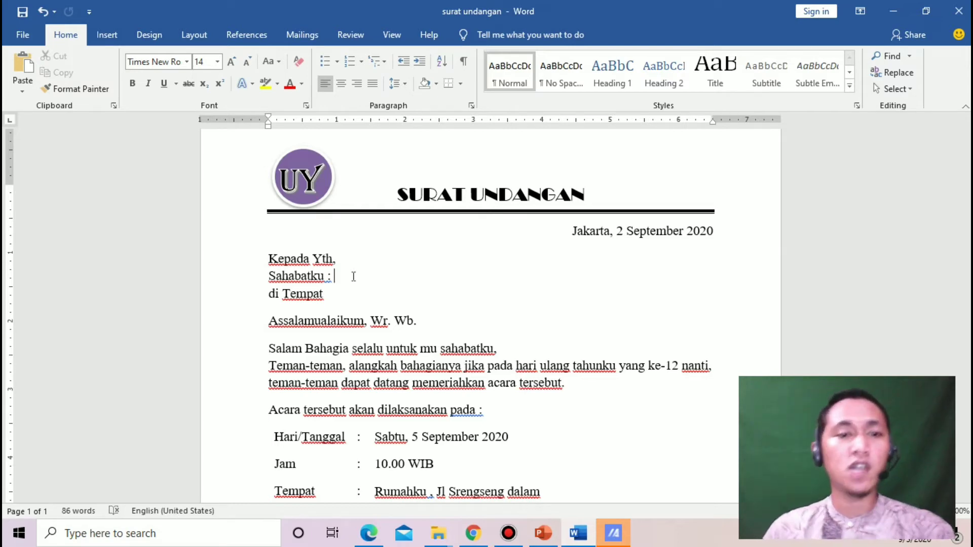
{"action": "left_click", "coordinate": [308, 32]}
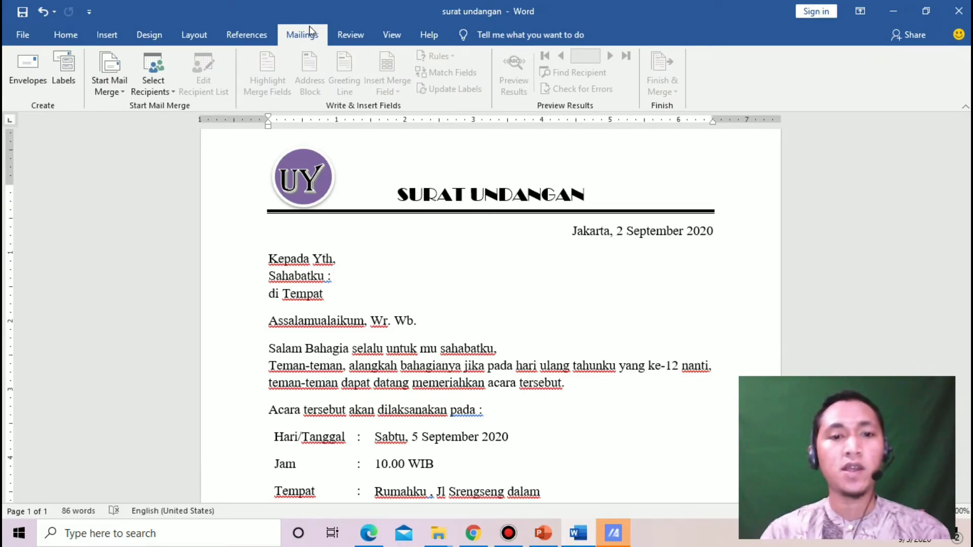
{"action": "key", "text": "alt+Tab"}
{"action": "key", "text": "alt+Tab"}
{"action": "key", "text": "alt+Tab"}
{"action": "key", "text": "alt+Tab"}
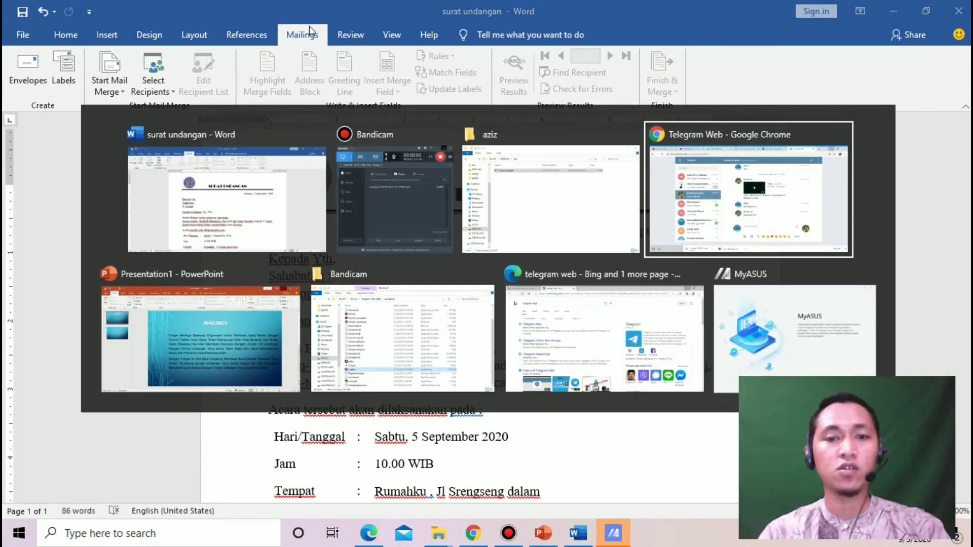
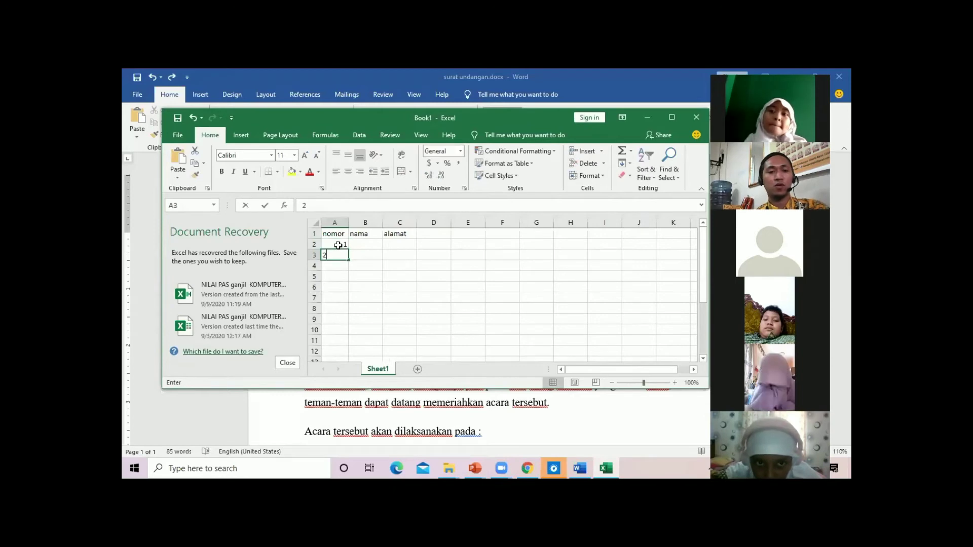
Continue the nomor column down to 5
{"action": "key", "text": "Return"}
{"action": "type", "text": "4"}
{"action": "key", "text": "Return"}
{"action": "type", "text": "5"}
{"action": "key", "text": "Return"}
Widen the nama column and enter the recipients' names beneath its heading
{"action": "left_click", "coordinate": [360, 246]}
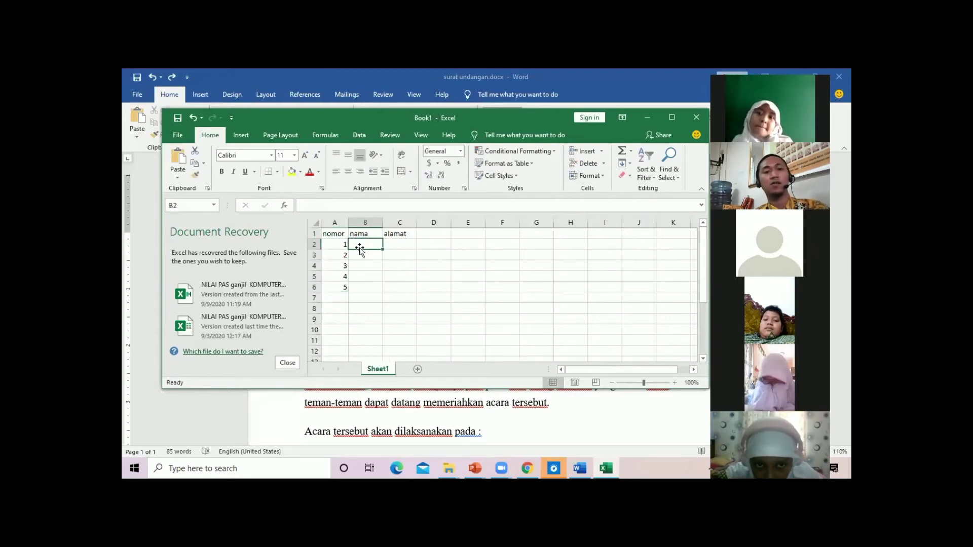
{"action": "left_click_drag", "start_coordinate": [382, 222], "coordinate": [421, 221]}
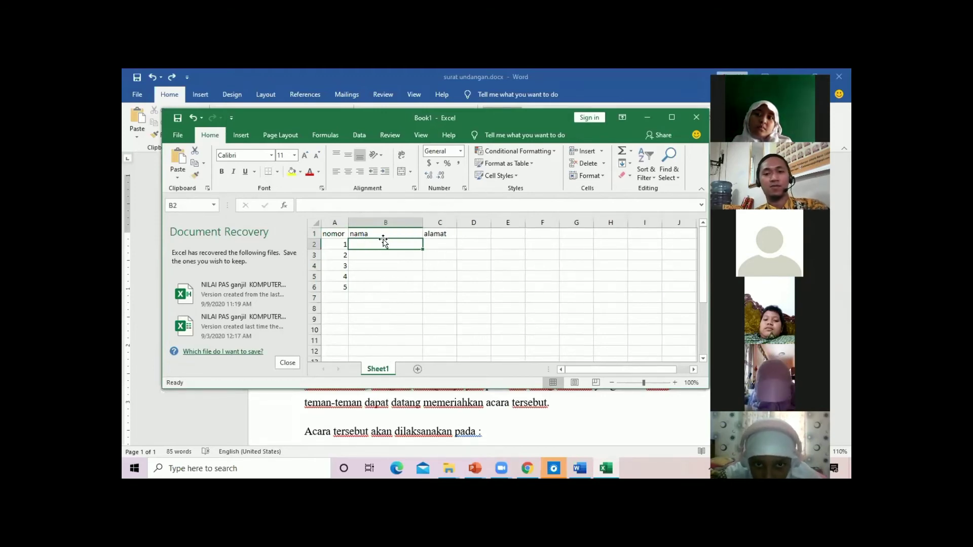
{"action": "type", "text": "Ch"}
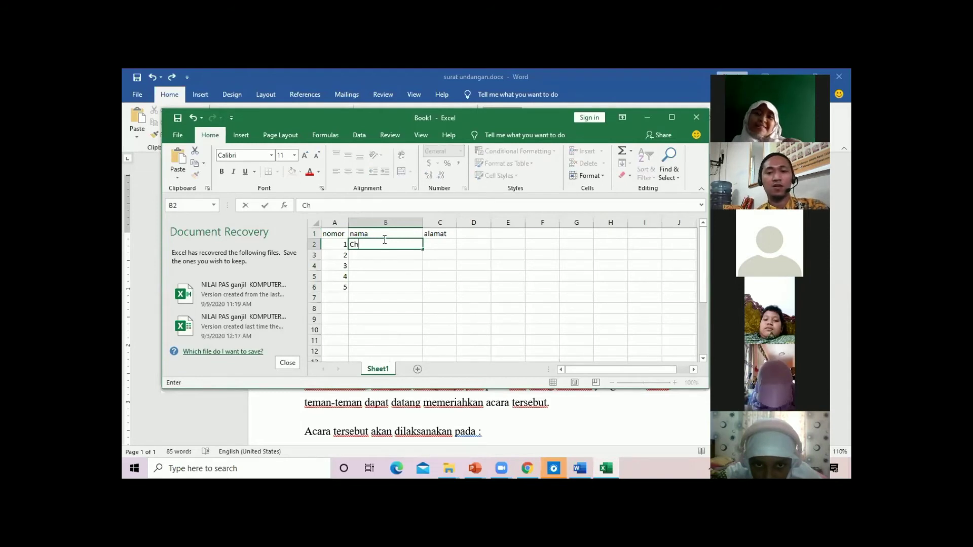
{"action": "type", "text": "elsea"}
{"action": "key", "text": "Return"}
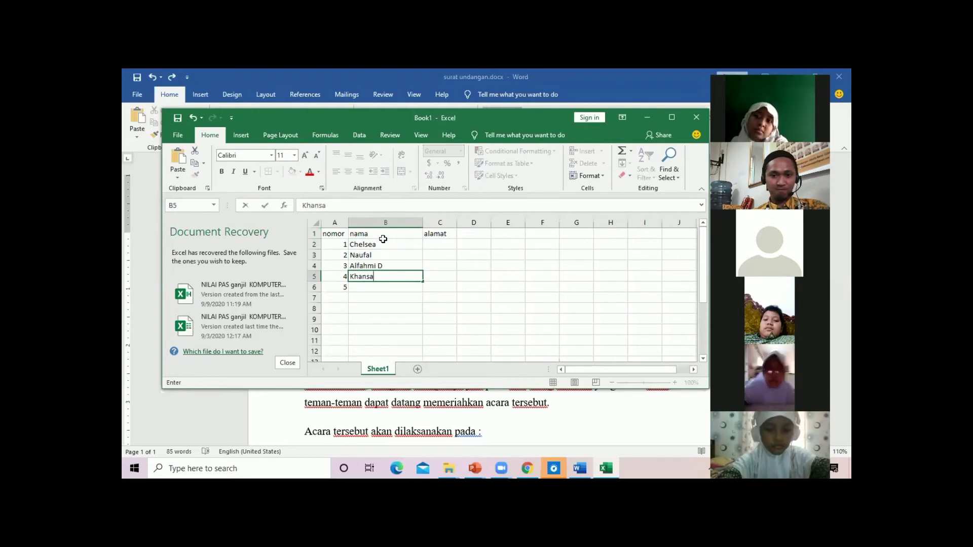
{"action": "key", "text": "Return"}
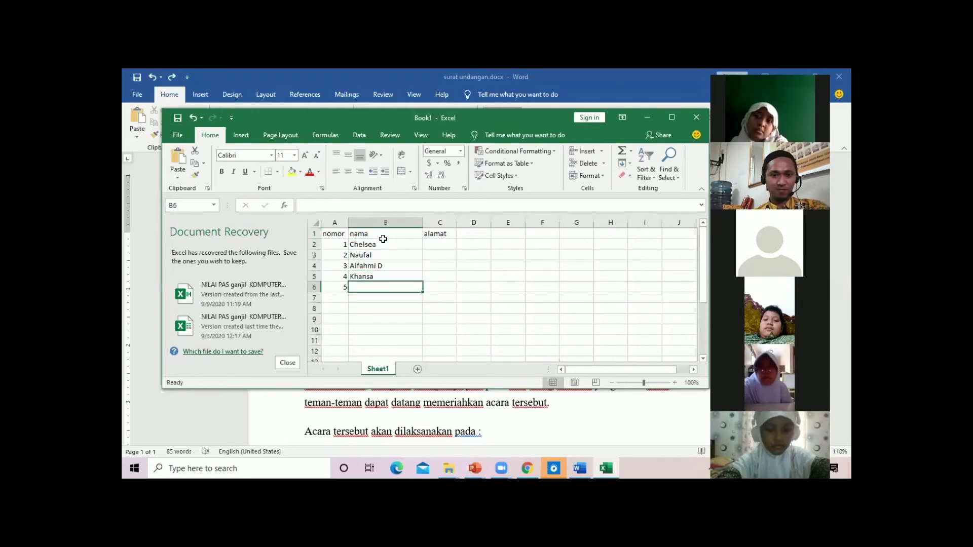
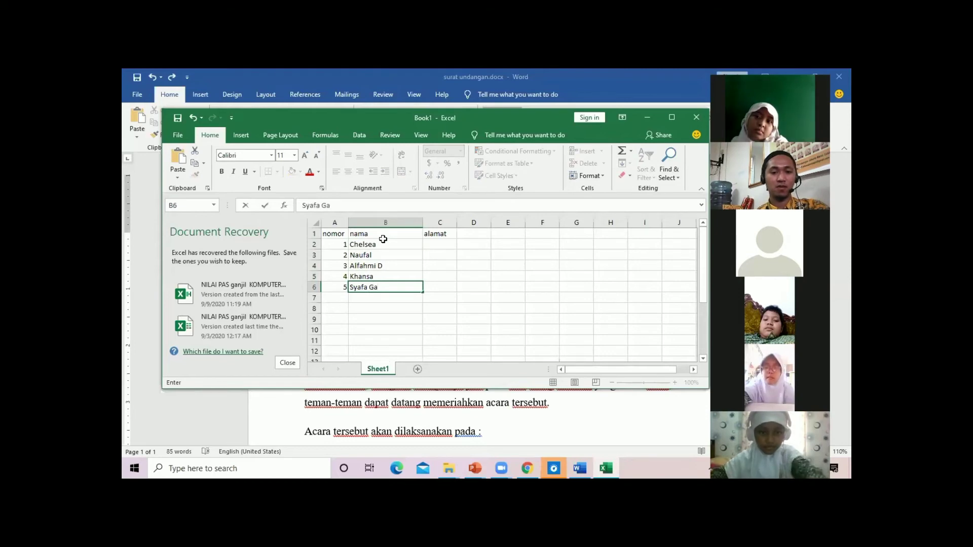
Finish the last name, widen column C and rename its heading to 'alamat Di'
{"action": "left_click", "coordinate": [446, 265]}
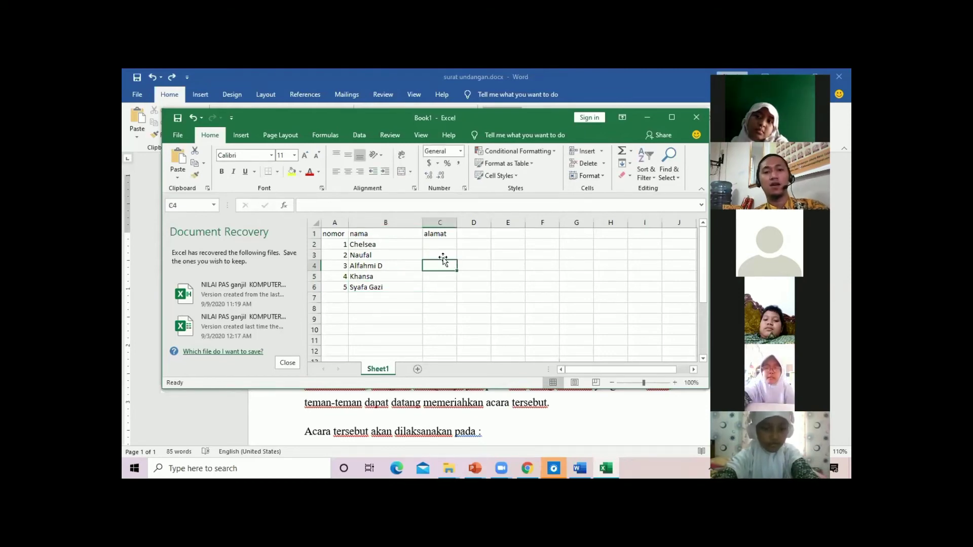
{"action": "left_click", "coordinate": [442, 242]}
{"action": "left_click_drag", "start_coordinate": [456, 223], "coordinate": [470, 223]}
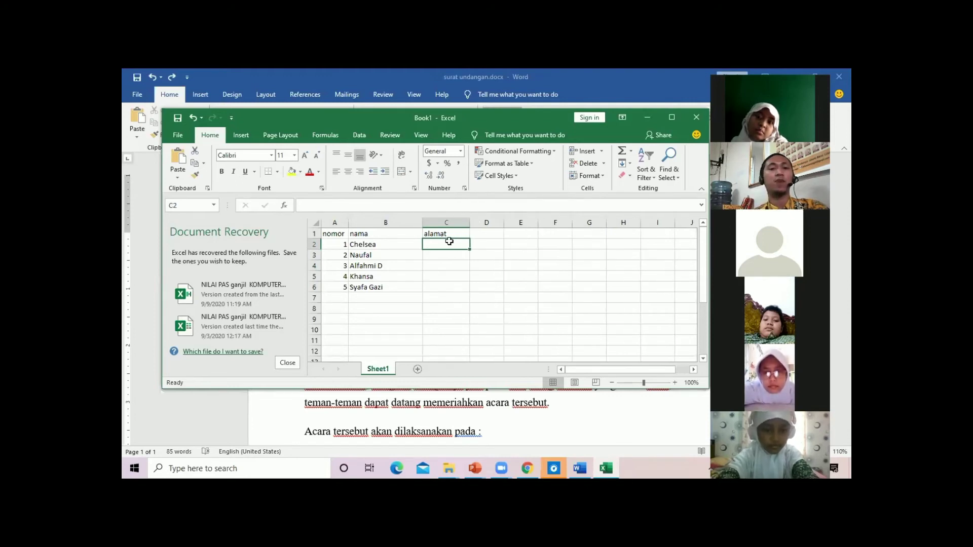
{"action": "left_click", "coordinate": [447, 234]}
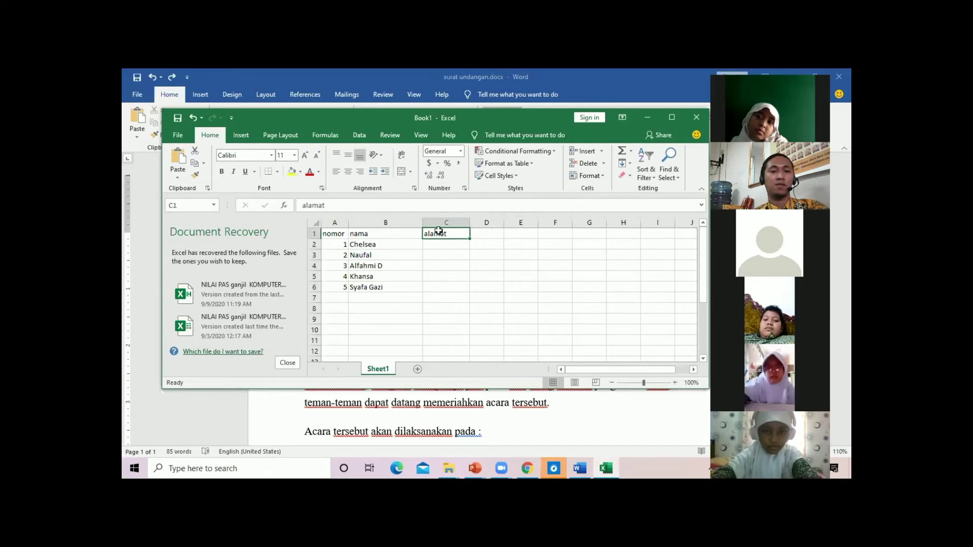
{"action": "left_click", "coordinate": [386, 208]}
{"action": "type", "text": "Di"}
{"action": "key", "text": "Return"}
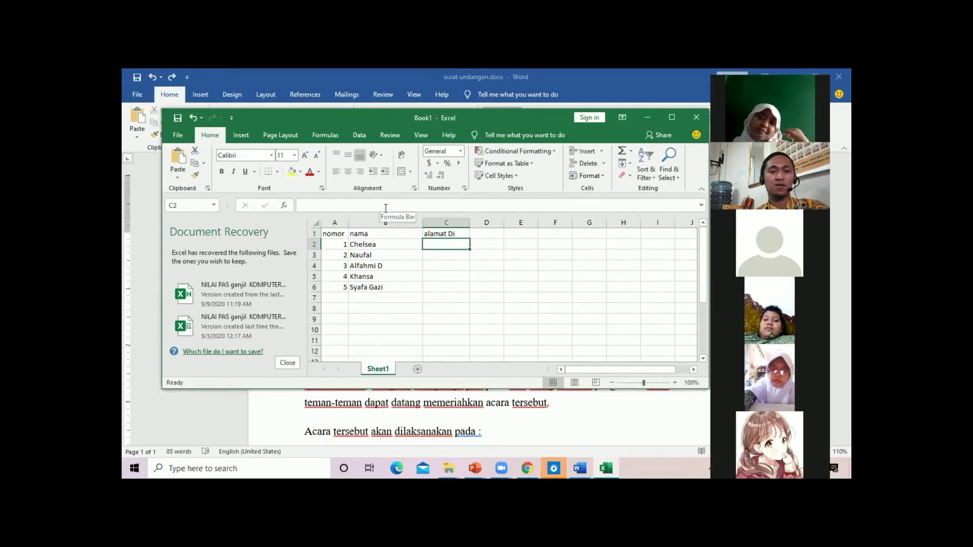
Enter the towns Ciledug, Jakarta and Ciledug for the first three recipients
{"action": "type", "text": "Tangerang"}
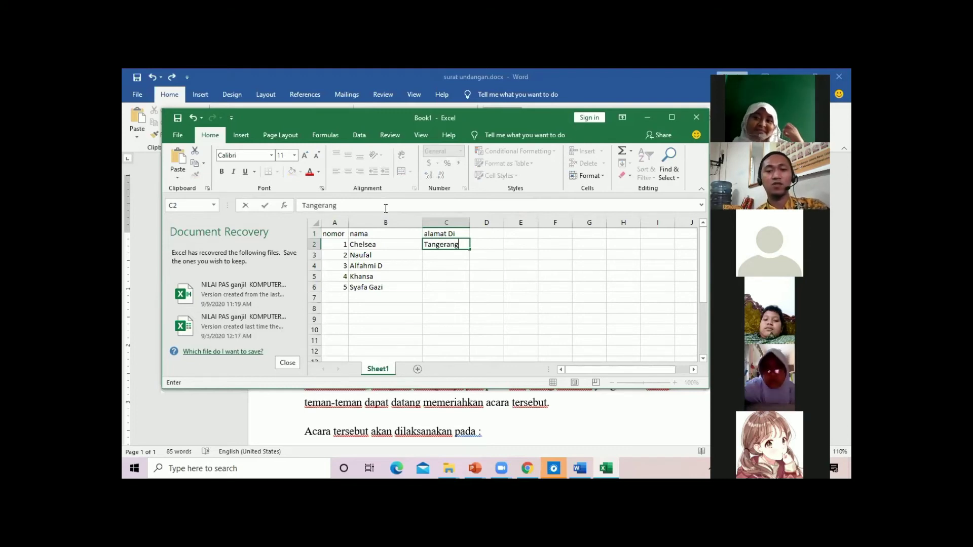
{"action": "key", "text": "BackSpace"}
{"action": "key", "text": "BackSpace"}
{"action": "key", "text": "BackSpace"}
{"action": "key", "text": "BackSpace"}
{"action": "key", "text": "BackSpace"}
{"action": "key", "text": "BackSpace"}
{"action": "key", "text": "BackSpace"}
{"action": "key", "text": "BackSpace"}
{"action": "key", "text": "BackSpace"}
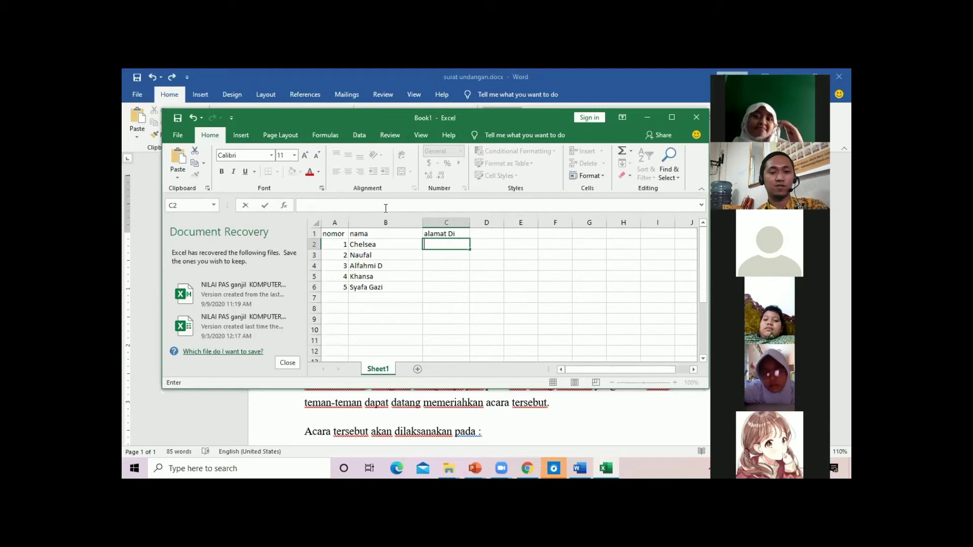
{"action": "type", "text": "Ciledug"}
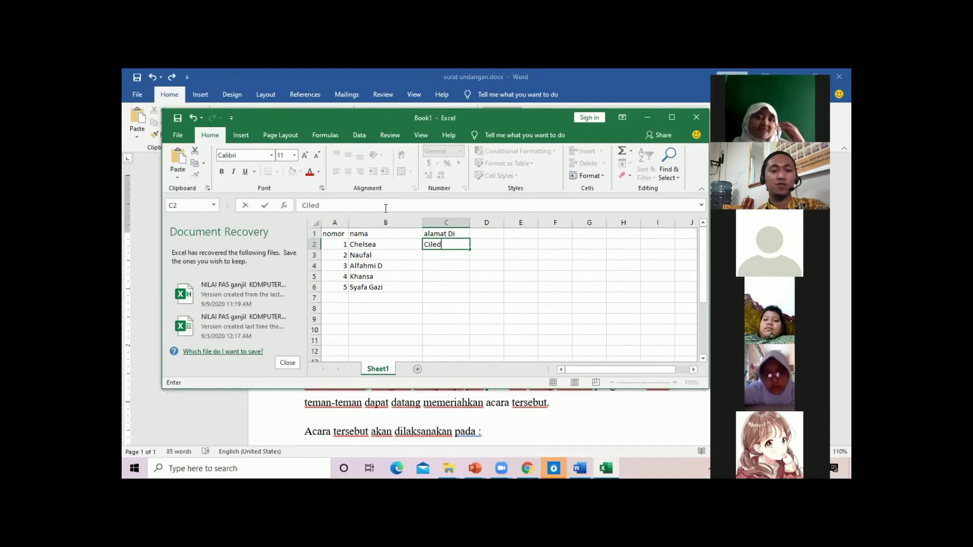
{"action": "key", "text": "Return"}
{"action": "left_click", "coordinate": [393, 256]}
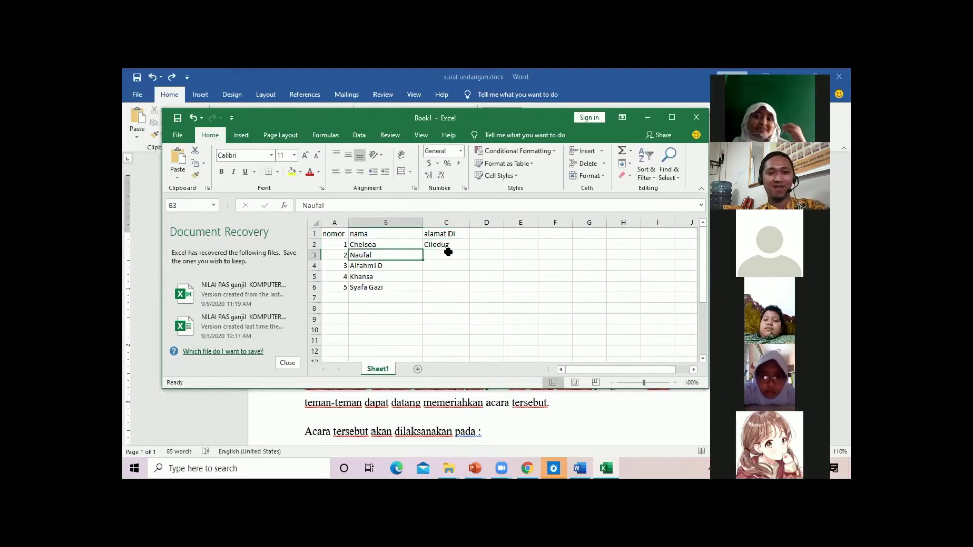
{"action": "left_click", "coordinate": [448, 252]}
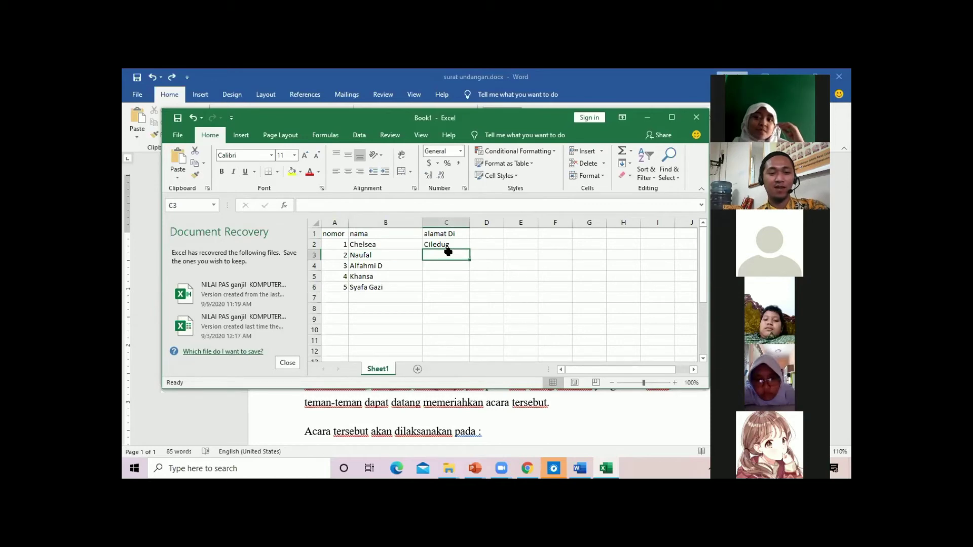
{"action": "type", "text": "Jakarta"}
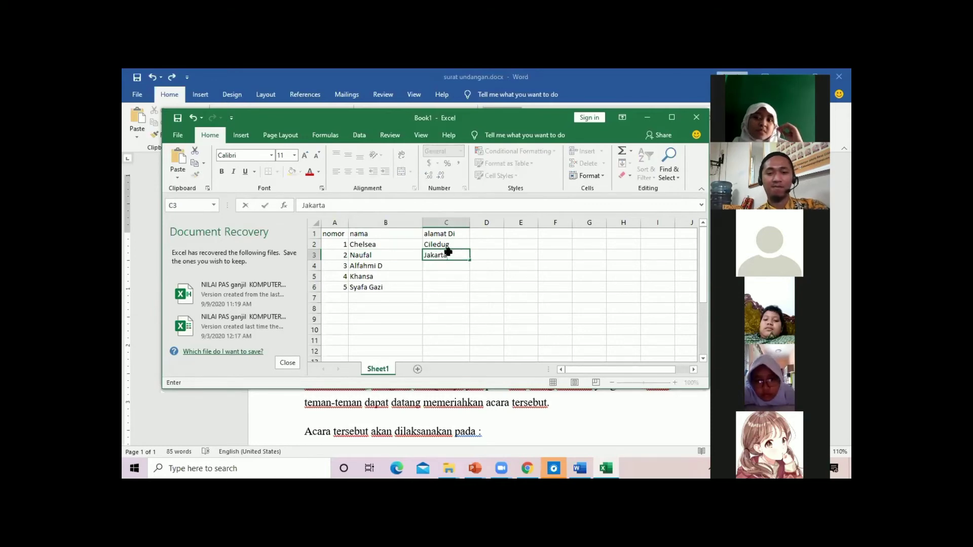
{"action": "key", "text": "Return"}
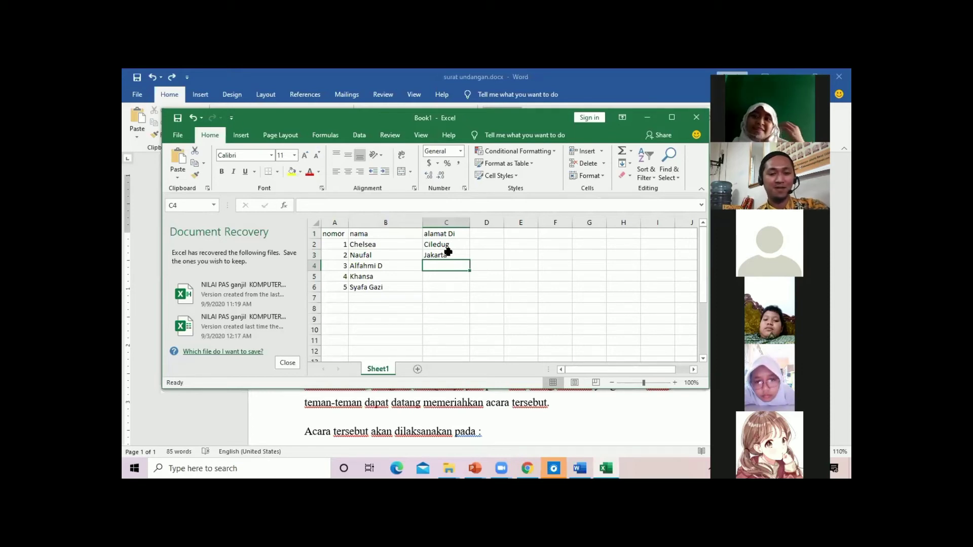
{"action": "type", "text": "Ciledug"}
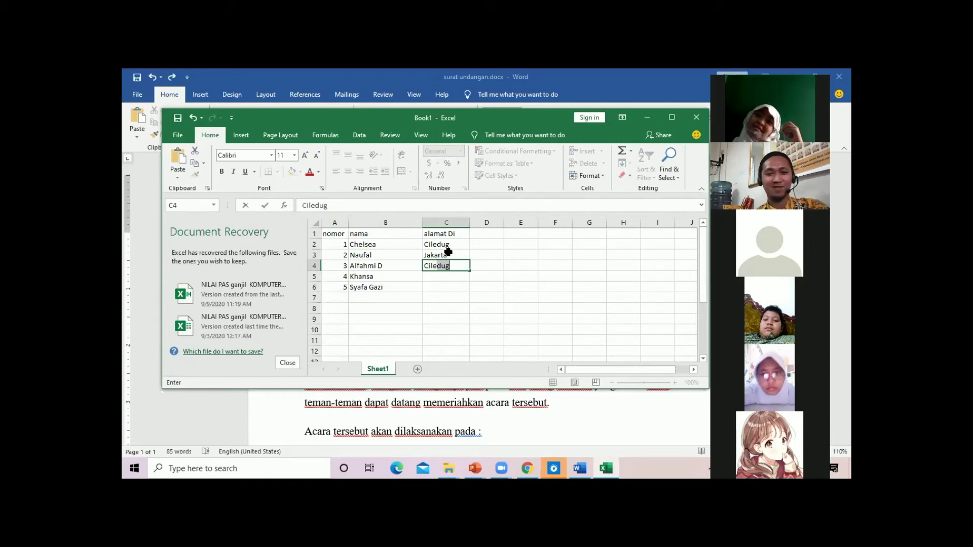
{"action": "key", "text": "Tab"}
{"action": "key", "text": "Return"}
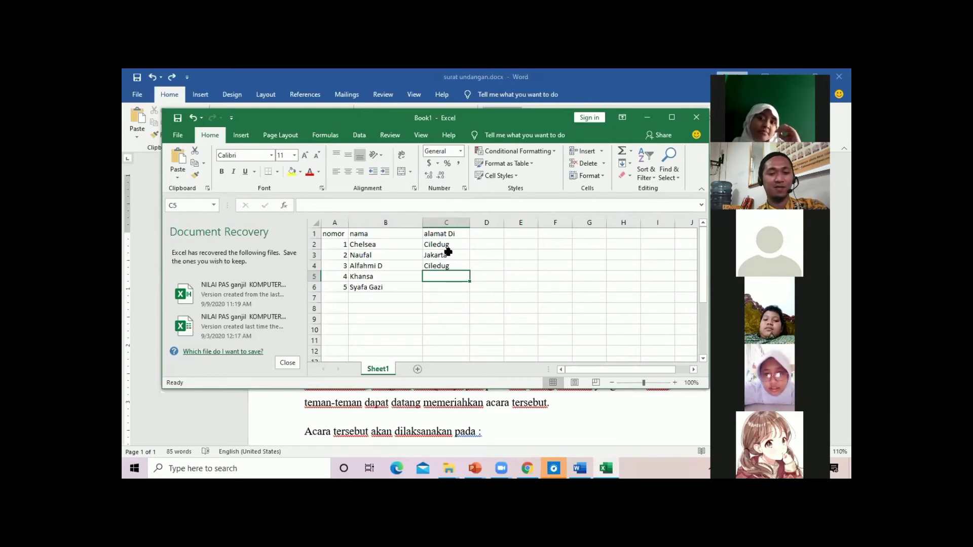
Enter Meruya and Medan for the last two recipients, then narrow the nomor column
{"action": "type", "text": "Jakarta"}
{"action": "key", "text": "BackSpace"}
{"action": "type", "text": "Meruya"}
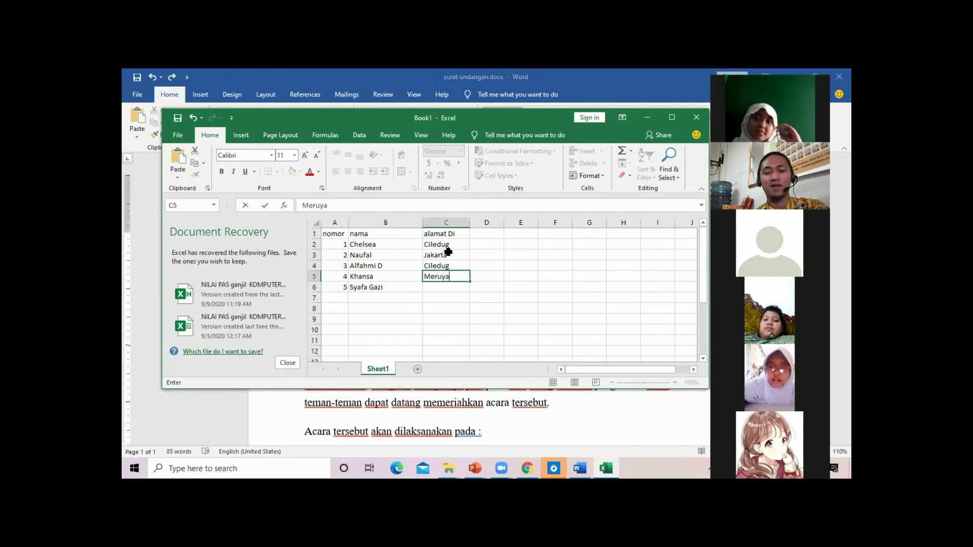
{"action": "key", "text": "Return"}
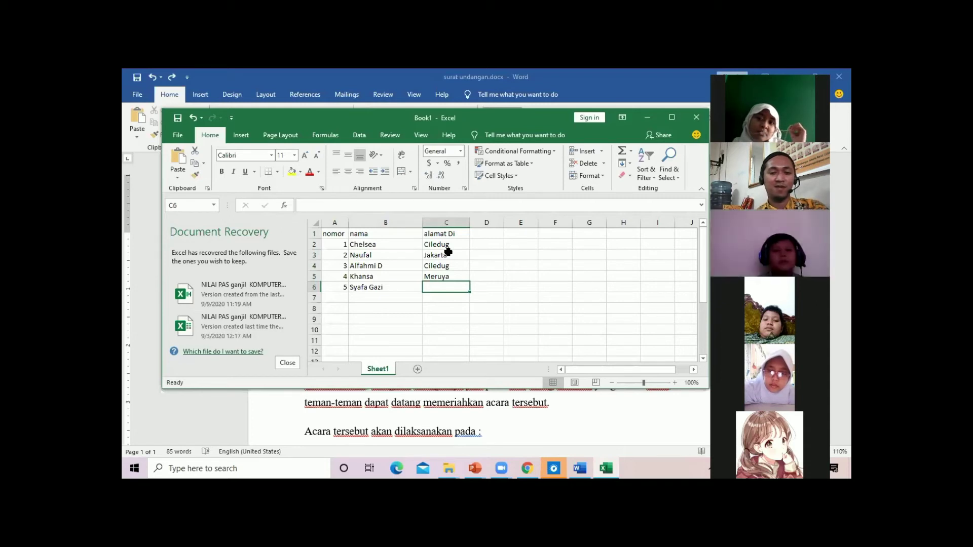
{"action": "type", "text": "Meda"}
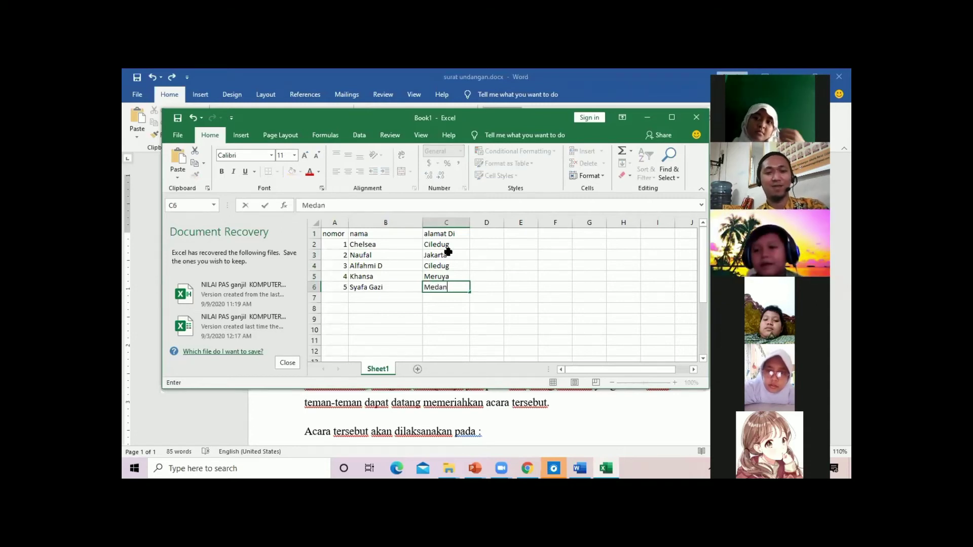
{"action": "type", "text": "n"}
{"action": "left_click", "coordinate": [523, 267]}
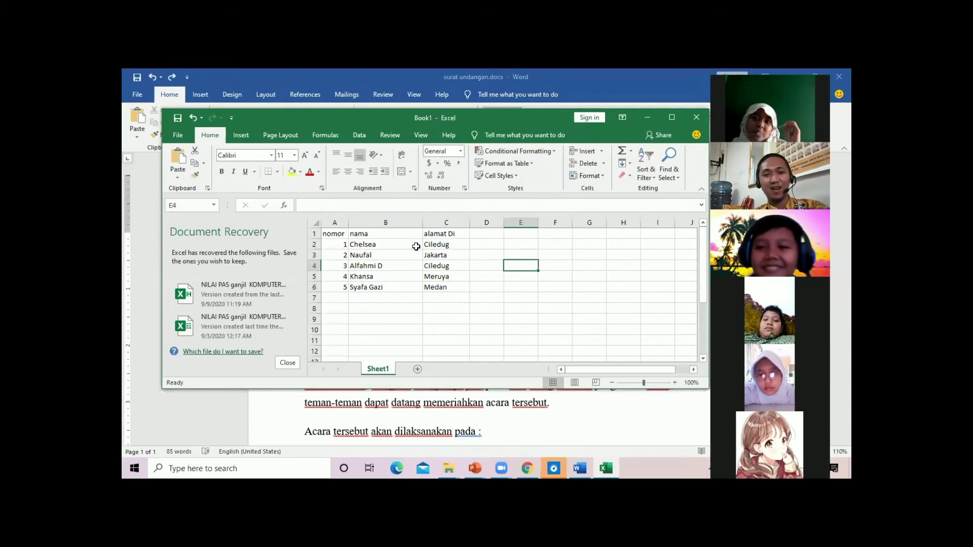
{"action": "left_click_drag", "start_coordinate": [348, 223], "coordinate": [344, 223]}
{"action": "left_click", "coordinate": [336, 243]}
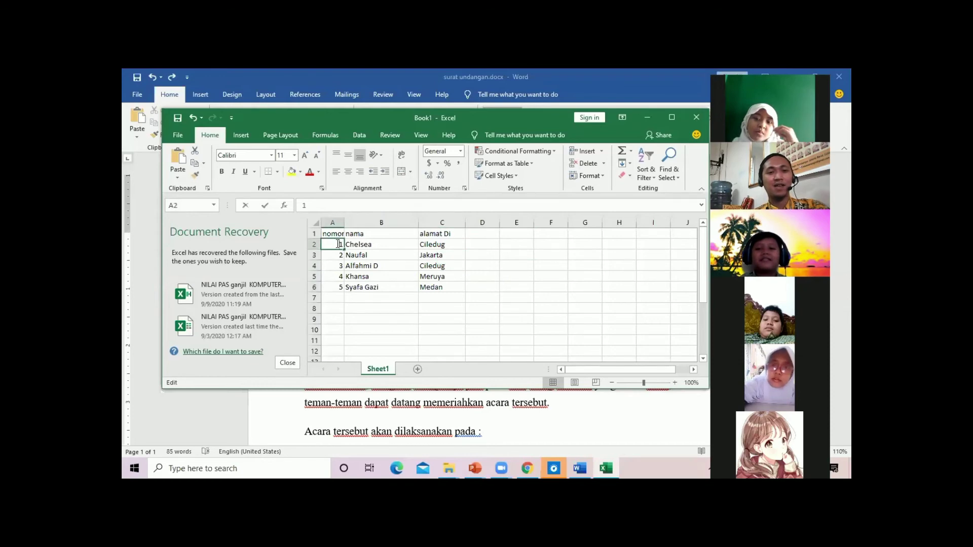
{"action": "left_click", "coordinate": [487, 308]}
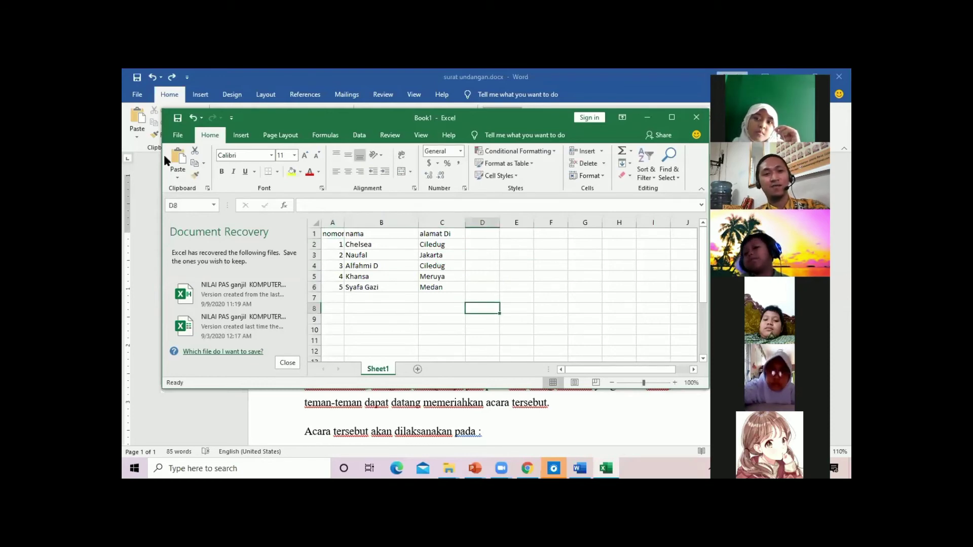
Start saving the workbook from the File menu with This PC as the location
{"action": "left_click", "coordinate": [177, 134]}
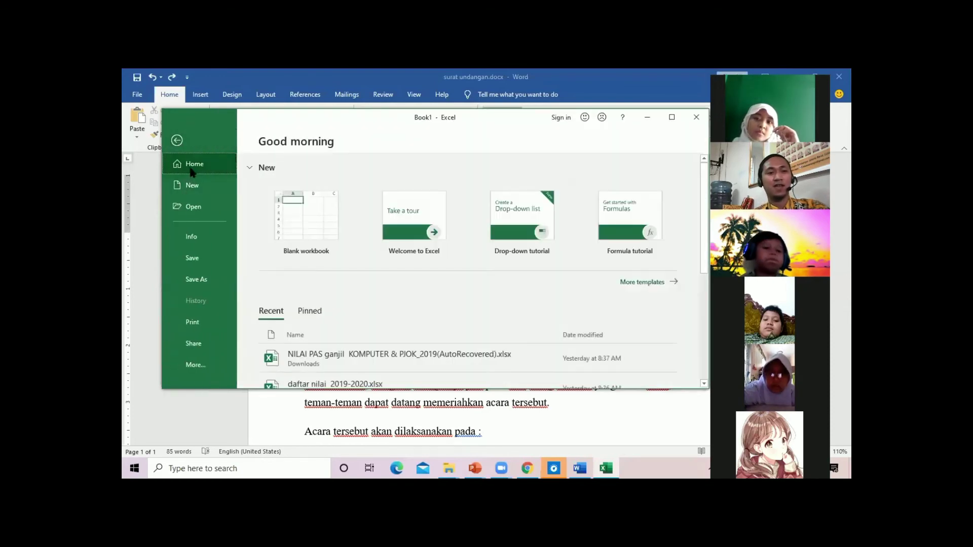
{"action": "left_click", "coordinate": [201, 258]}
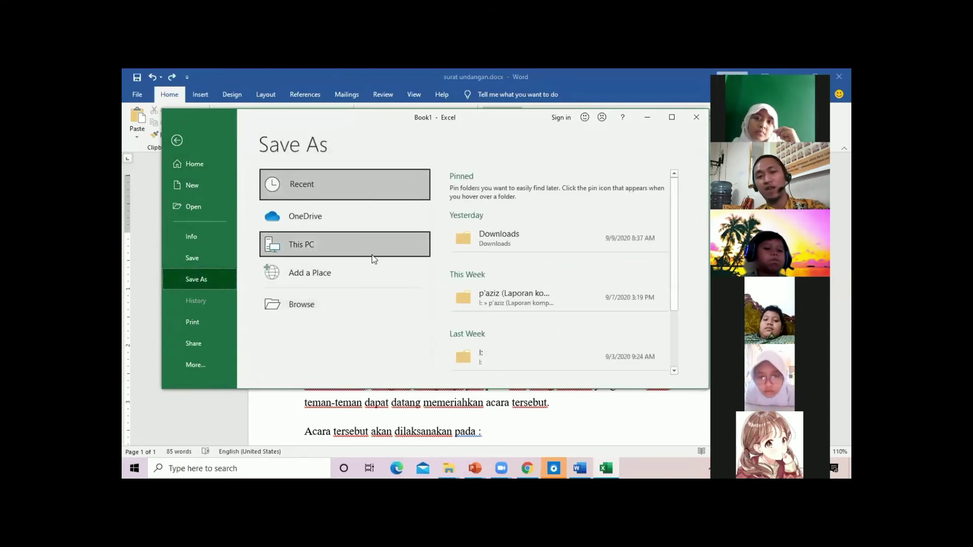
{"action": "left_click", "coordinate": [345, 248]}
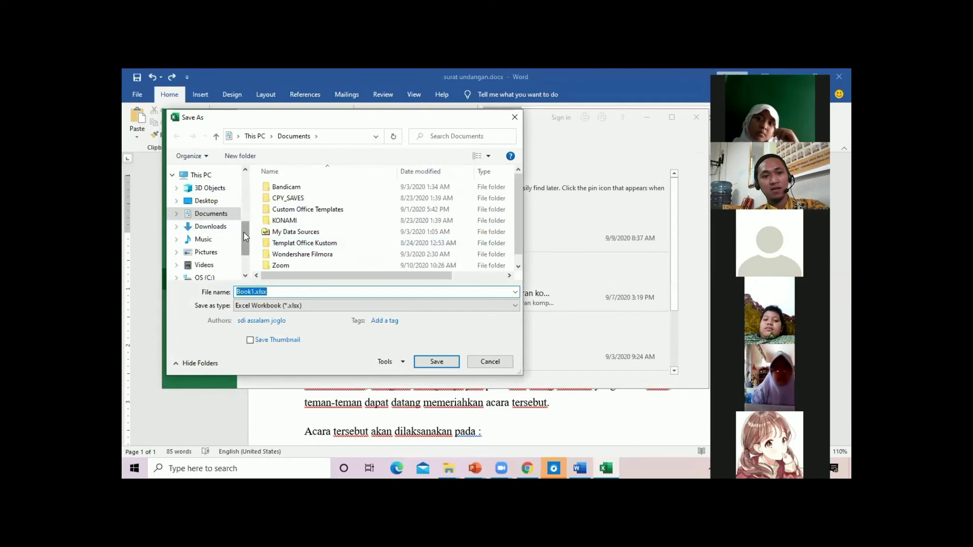
Save the workbook in DATA (D:)\aziz as 'data nama undangan ultah 2020'
{"action": "left_click_drag", "start_coordinate": [247, 241], "coordinate": [249, 253]}
{"action": "left_click", "coordinate": [207, 235]}
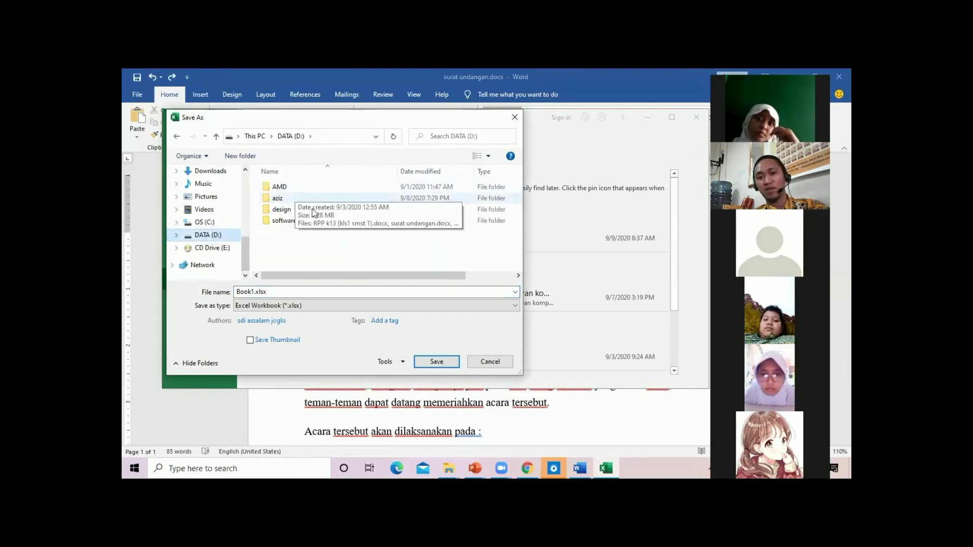
{"action": "double_click", "coordinate": [279, 202]}
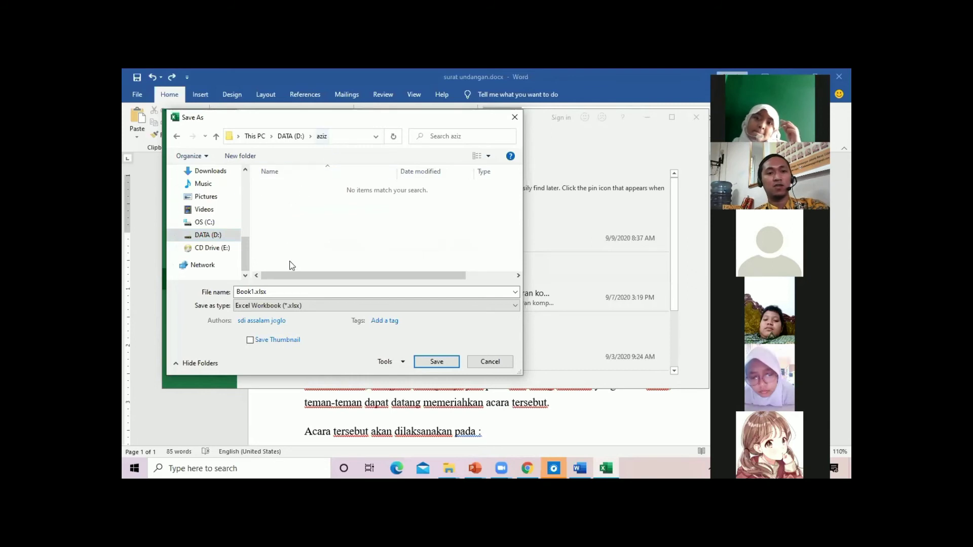
{"action": "double_click", "coordinate": [281, 291]}
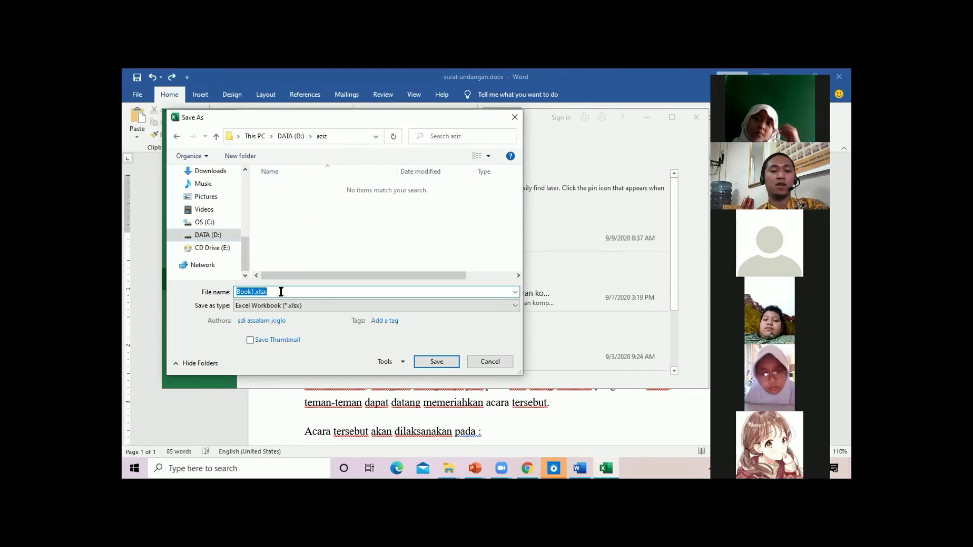
{"action": "type", "text": "data nama ud"}
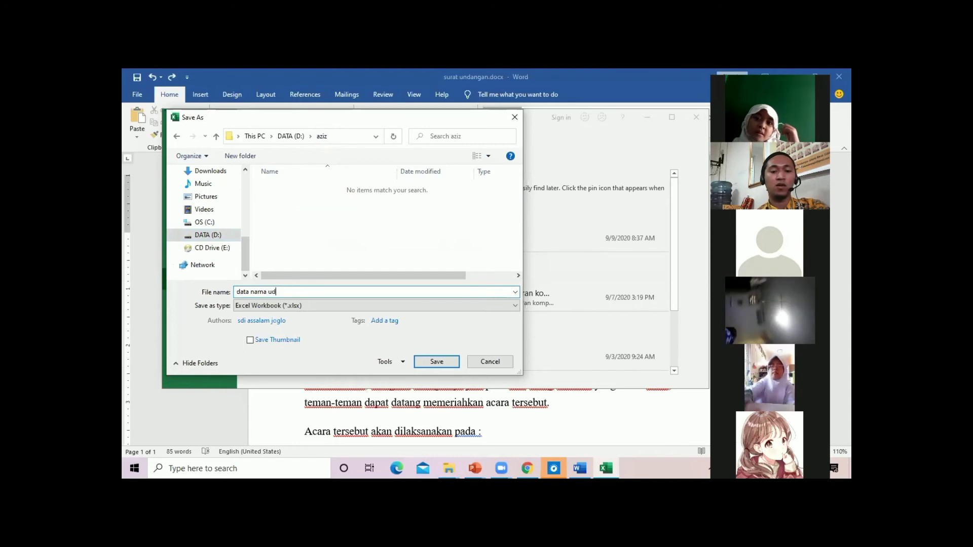
{"action": "key", "text": "BackSpace"}
{"action": "type", "text": "ndanag"}
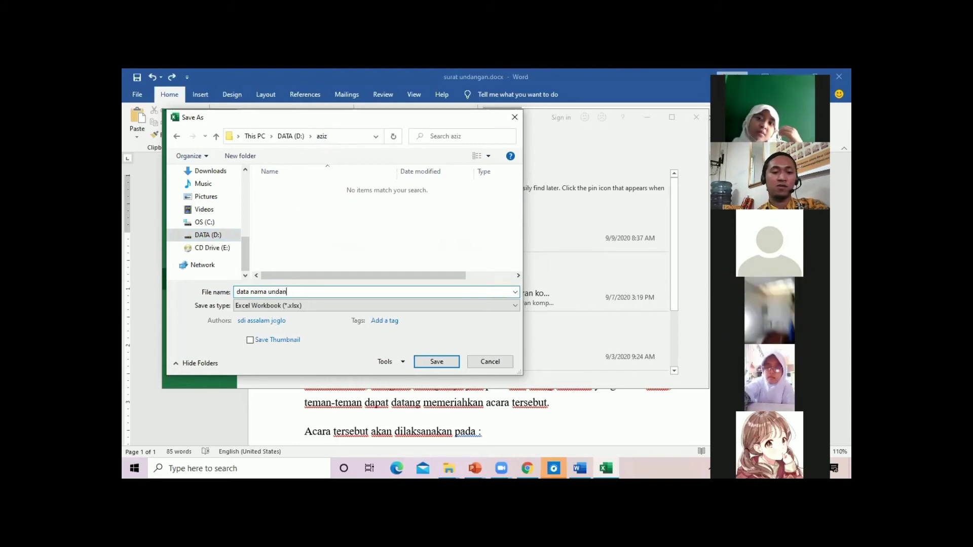
{"action": "key", "text": "BackSpace"}
{"action": "key", "text": "BackSpace"}
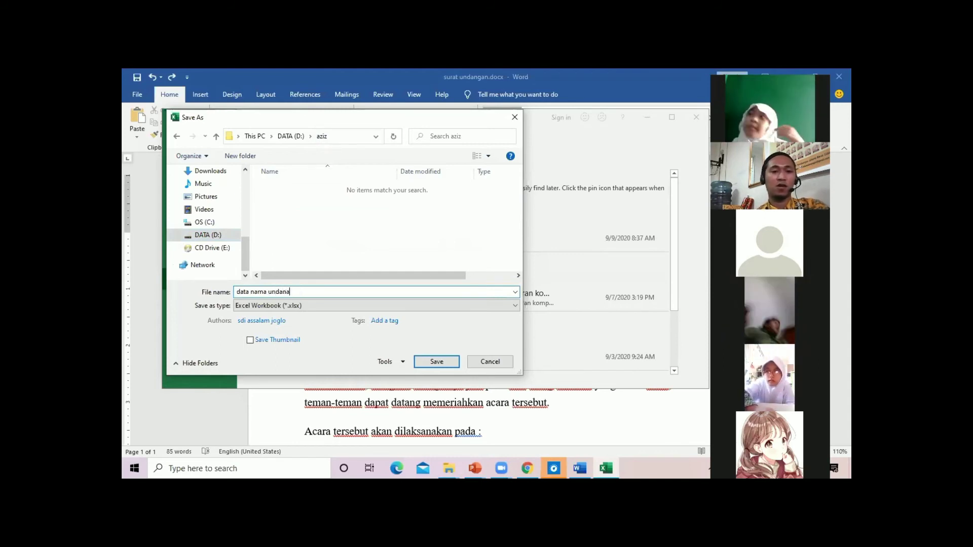
{"action": "type", "text": "gan"}
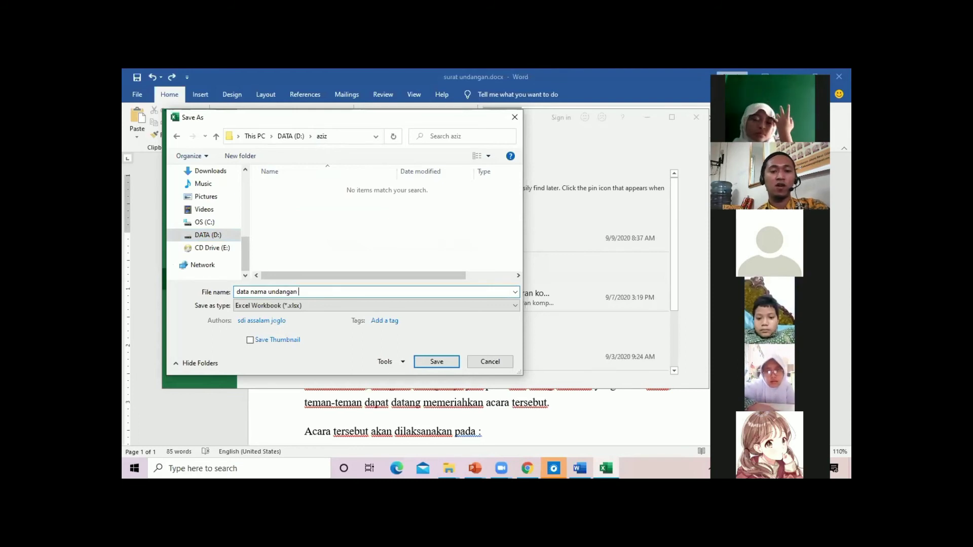
{"action": "type", "text": " ul"}
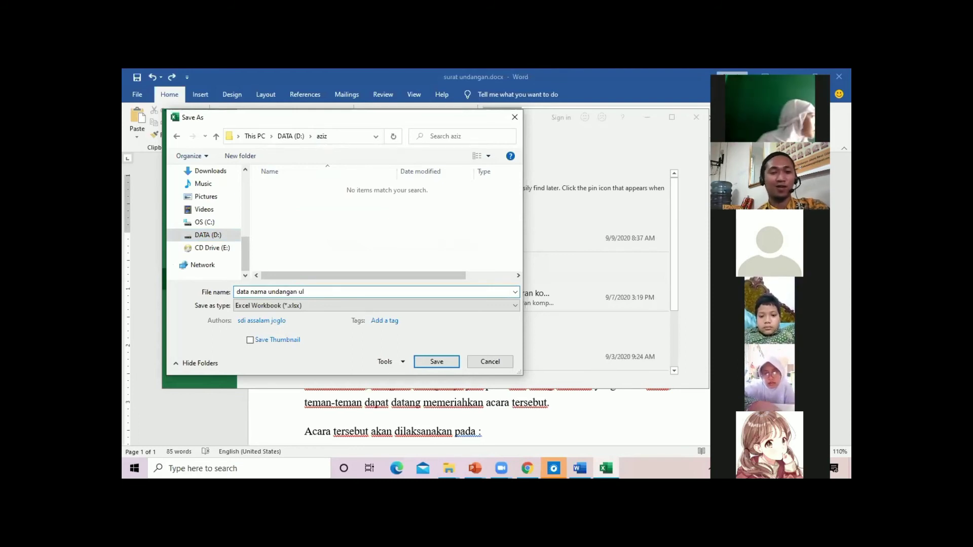
{"action": "type", "text": "tah"}
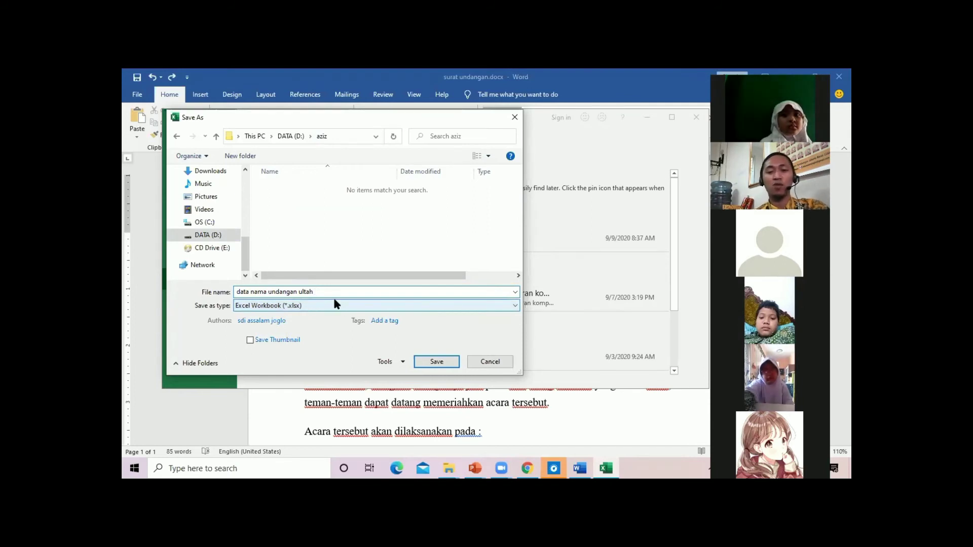
{"action": "type", "text": "2020"}
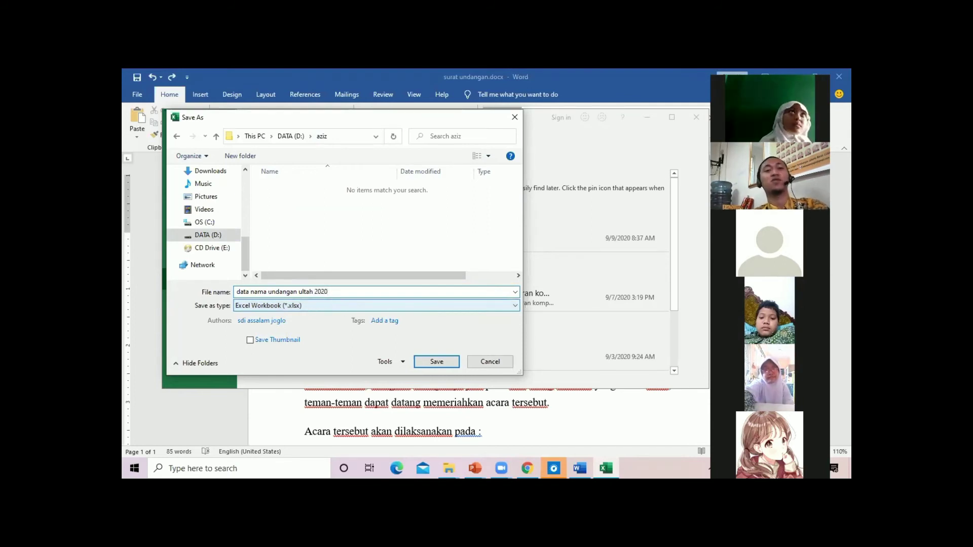
{"action": "left_click", "coordinate": [437, 362]}
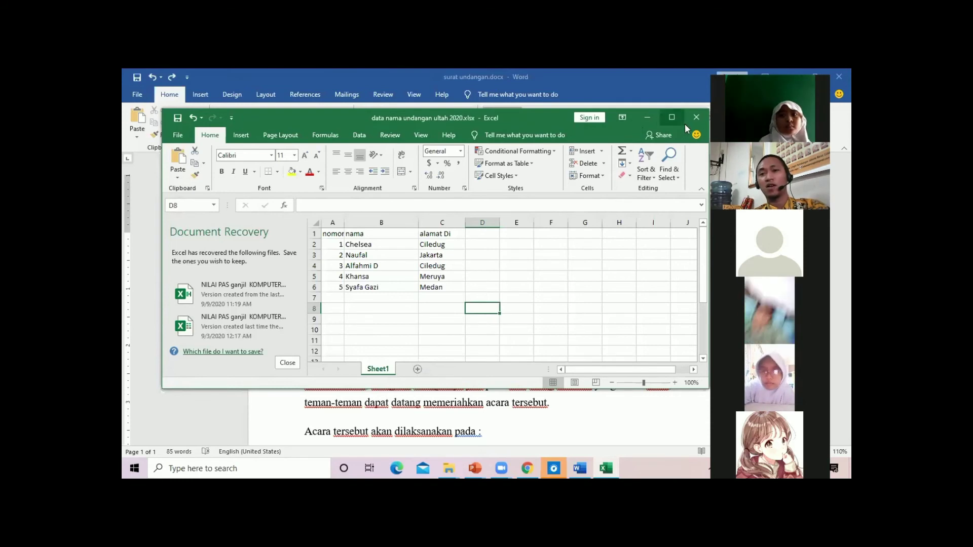
Close Excel, choosing 'No, remove the files' for the recovered files
{"action": "left_click", "coordinate": [697, 118]}
{"action": "left_click", "coordinate": [425, 258]}
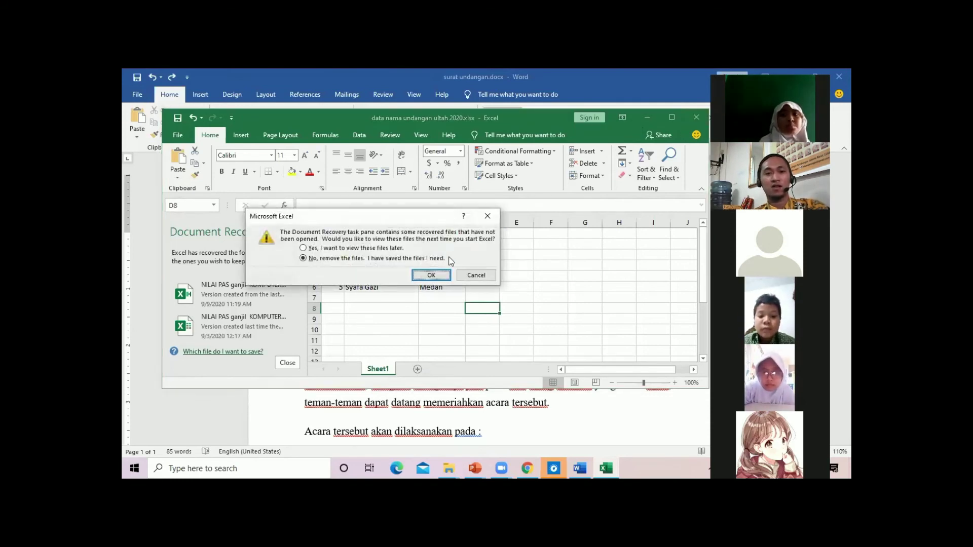
{"action": "left_click", "coordinate": [431, 276]}
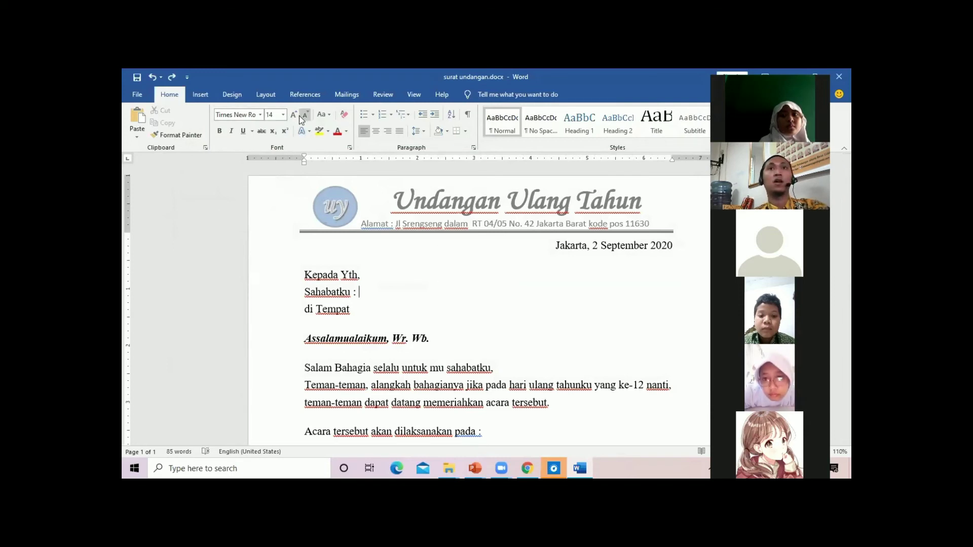
Use DATA (D:)\aziz\data nama undangan ultah 2020.xlsx, table Sheet1$, as the existing recipient list
{"action": "left_click", "coordinate": [354, 96]}
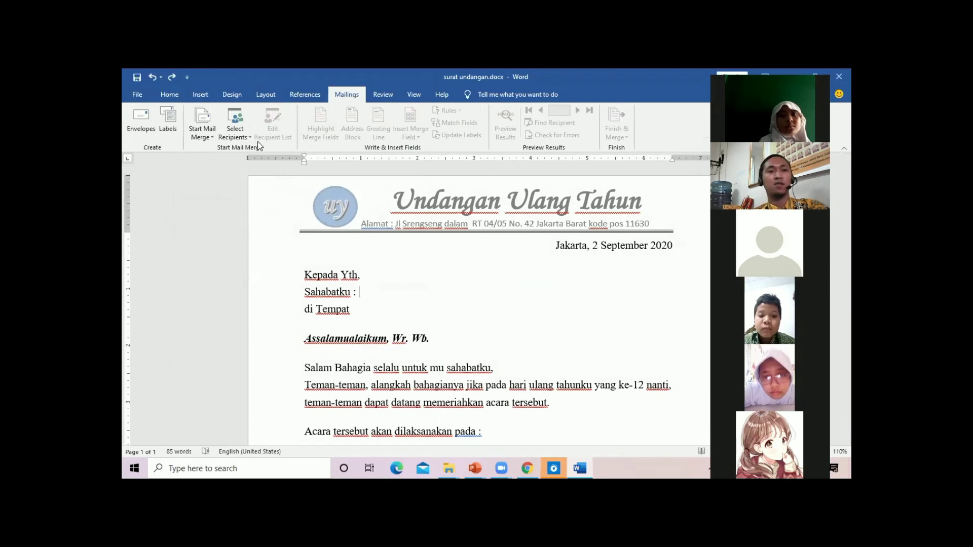
{"action": "left_click", "coordinate": [240, 140]}
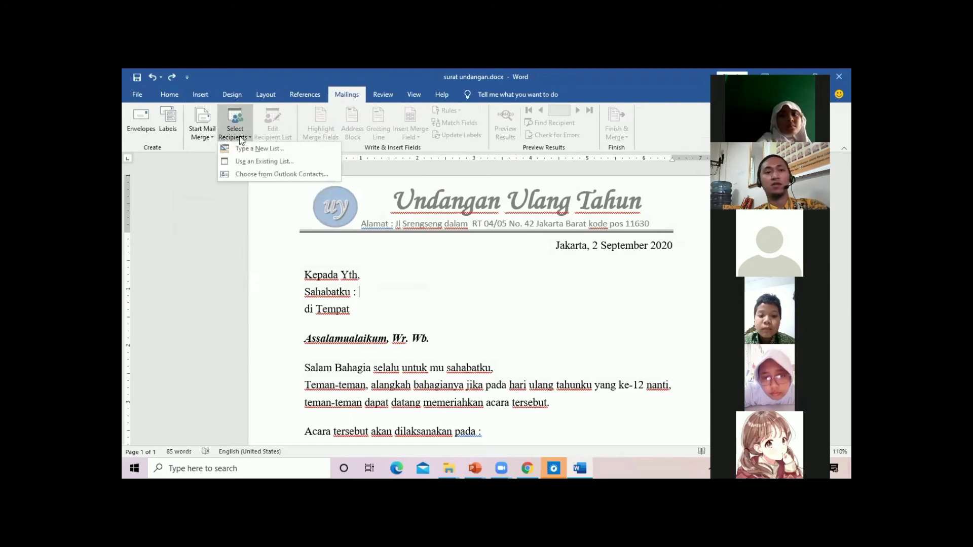
{"action": "left_click", "coordinate": [240, 162]}
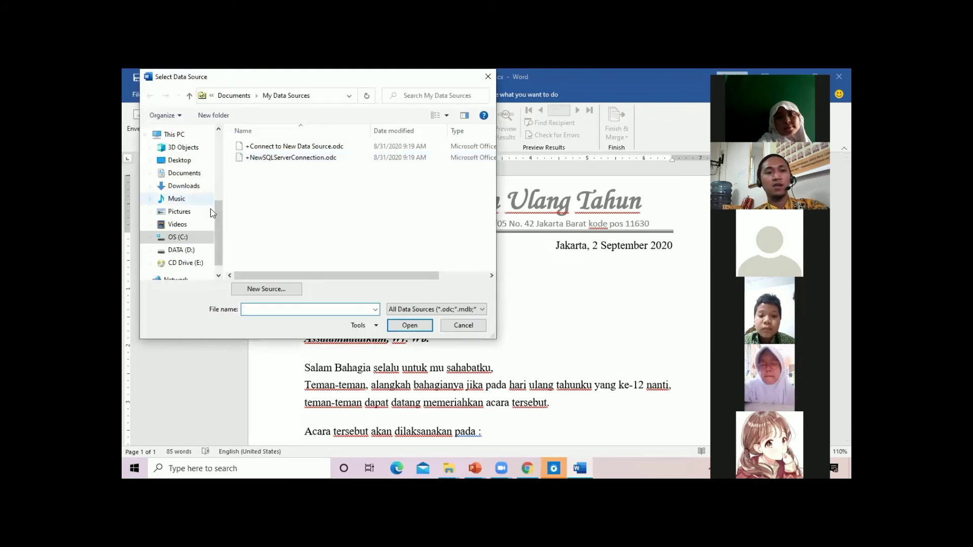
{"action": "scroll", "coordinate": [219, 238], "scroll_direction": "down", "scroll_amount": 1}
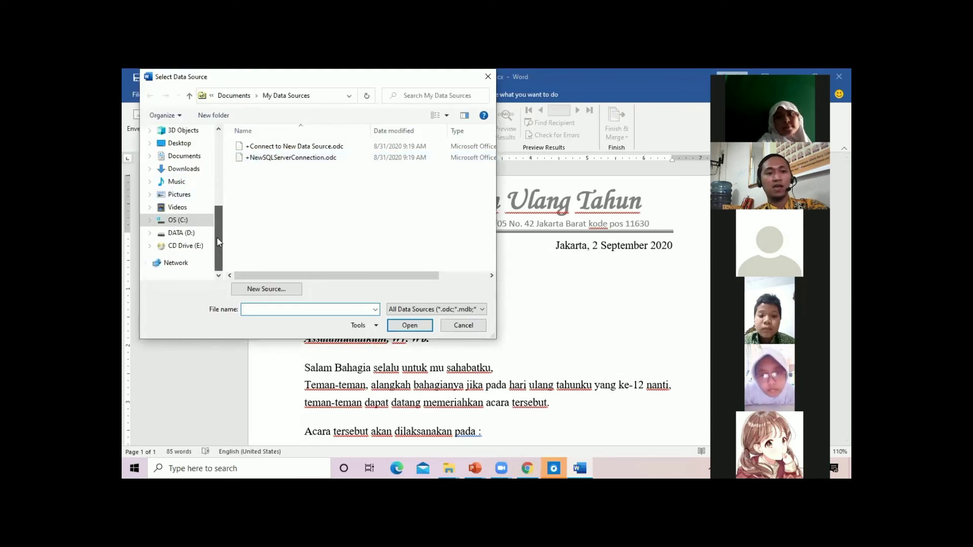
{"action": "left_click", "coordinate": [182, 233]}
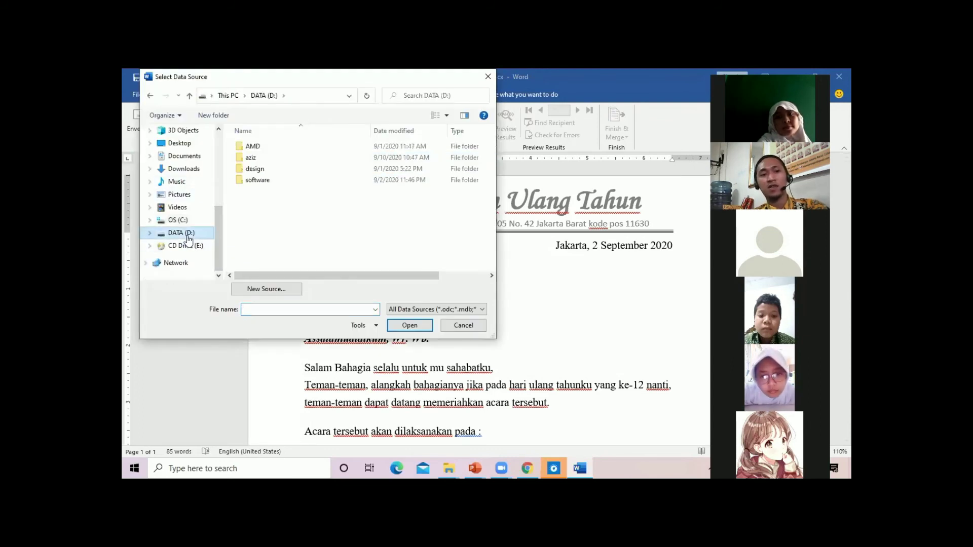
{"action": "double_click", "coordinate": [260, 159]}
{"action": "left_click", "coordinate": [260, 159]}
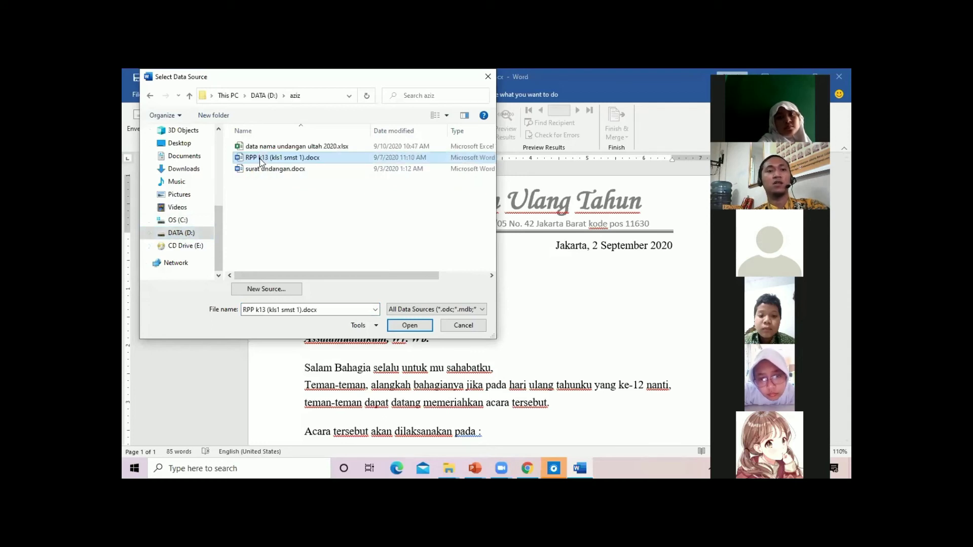
{"action": "left_click", "coordinate": [271, 151]}
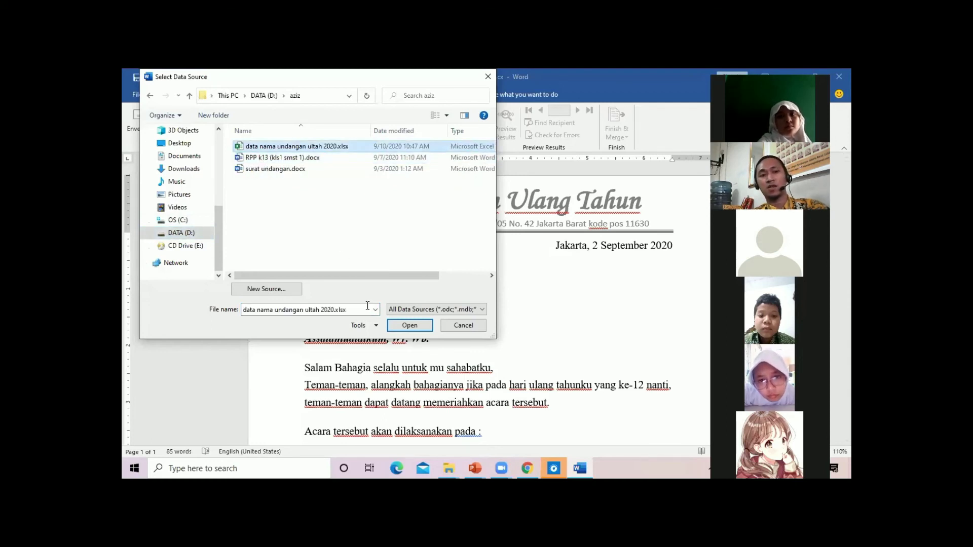
{"action": "left_click", "coordinate": [415, 326]}
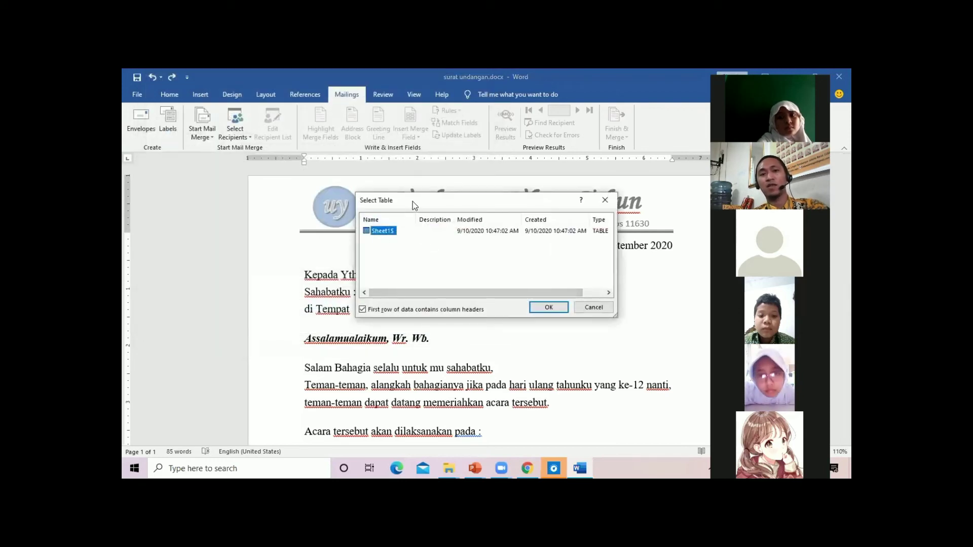
{"action": "left_click_drag", "start_coordinate": [413, 202], "coordinate": [450, 136]}
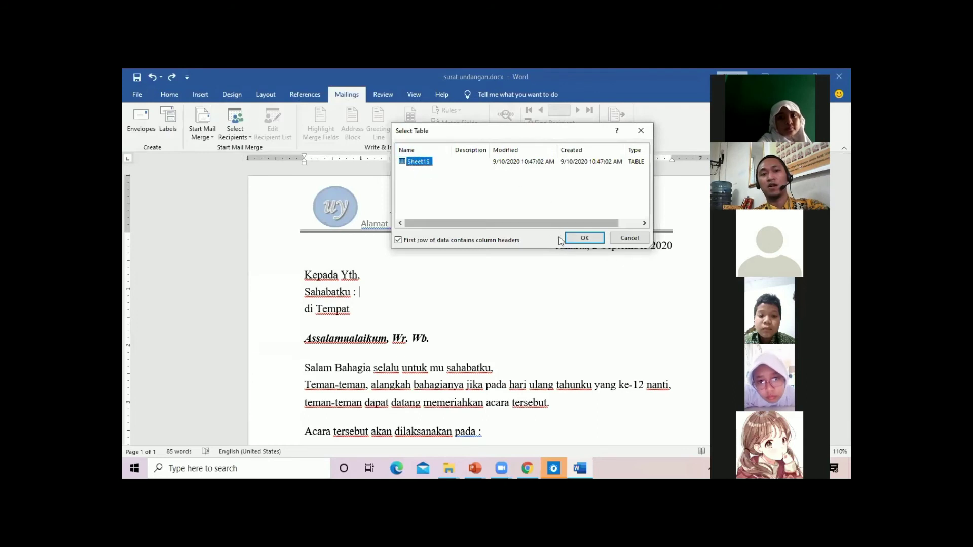
{"action": "left_click", "coordinate": [582, 238]}
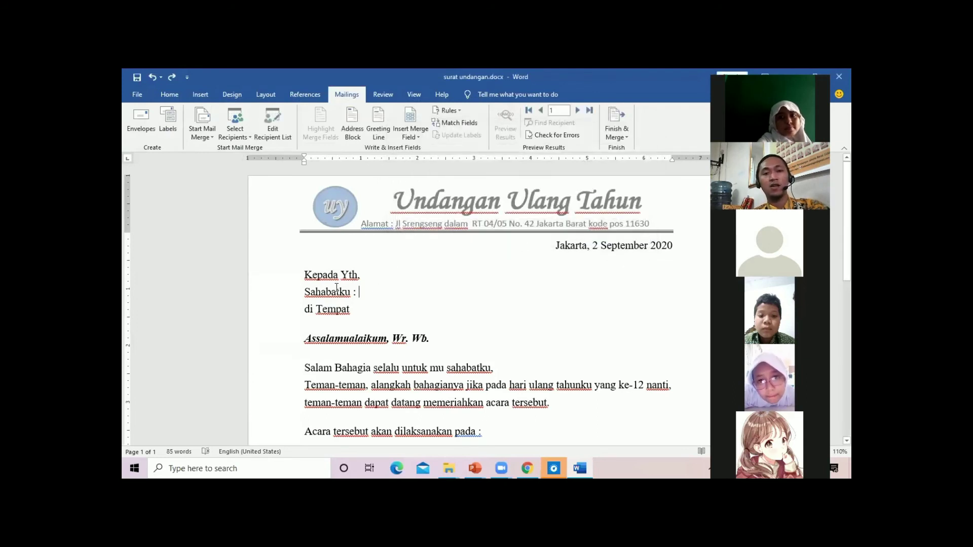
Insert the «nama» merge field after 'Sahabatku :' and begin deleting 'Tempat' below
{"action": "left_click", "coordinate": [366, 298]}
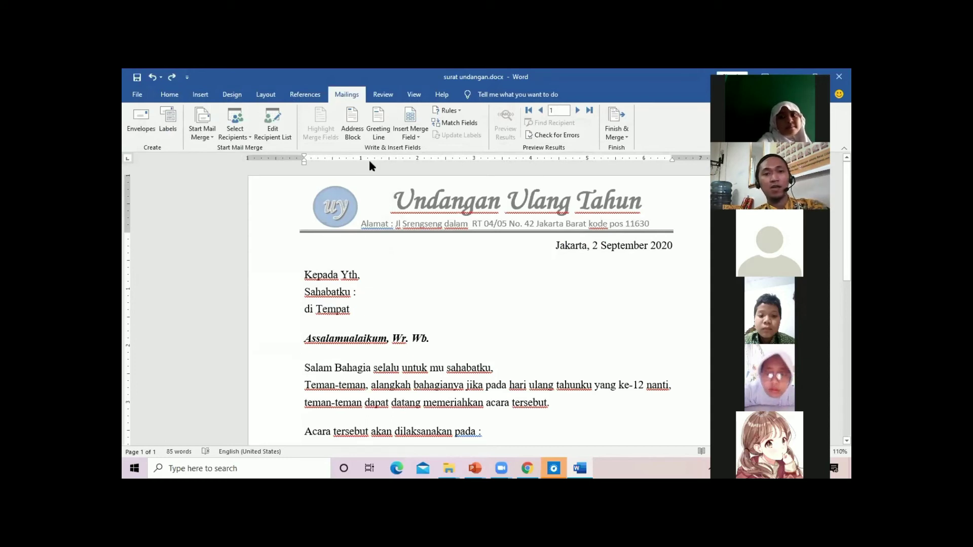
{"action": "left_click", "coordinate": [411, 136]}
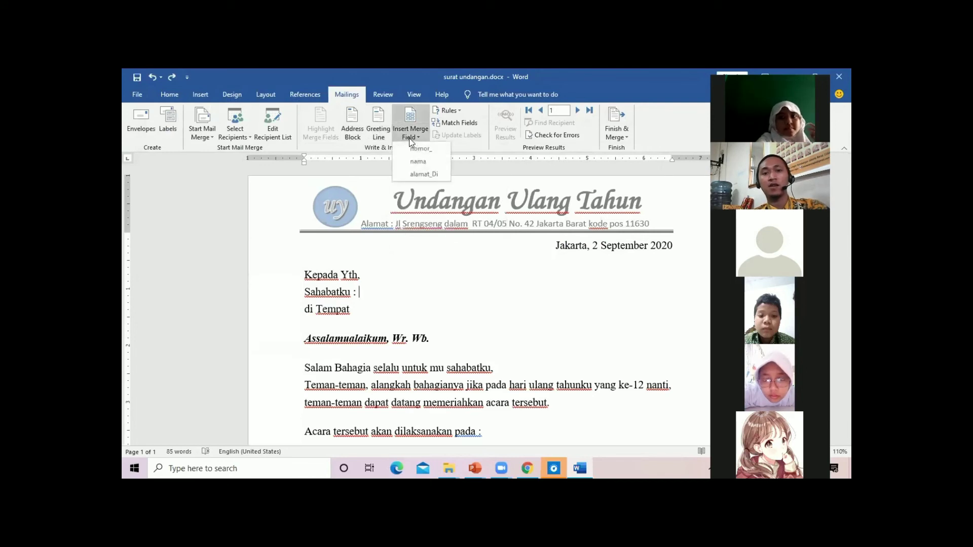
{"action": "left_click", "coordinate": [418, 162]}
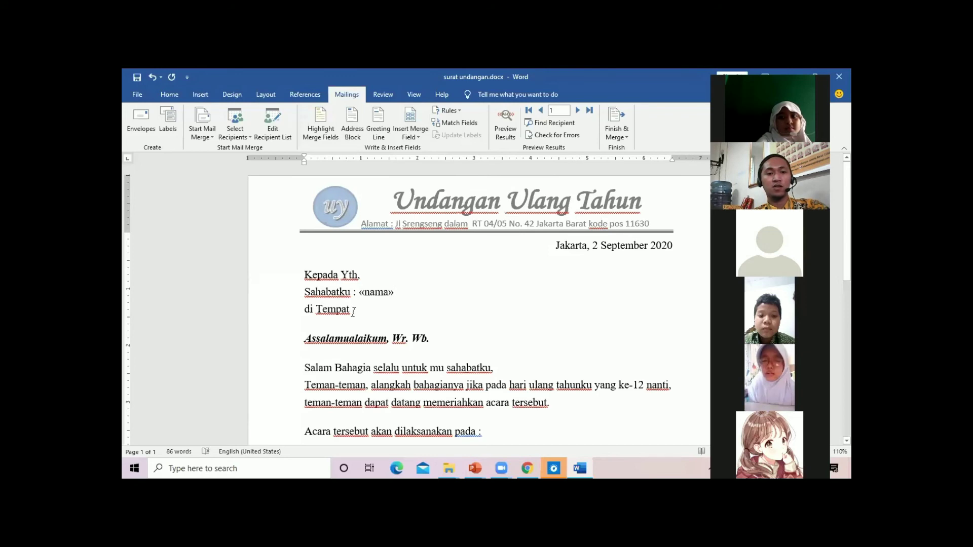
{"action": "key", "text": "BackSpace"}
{"action": "key", "text": "BackSpace"}
{"action": "key", "text": "BackSpace"}
{"action": "key", "text": "BackSpace"}
{"action": "key", "text": "BackSpace"}
{"action": "key", "text": "BackSpace"}
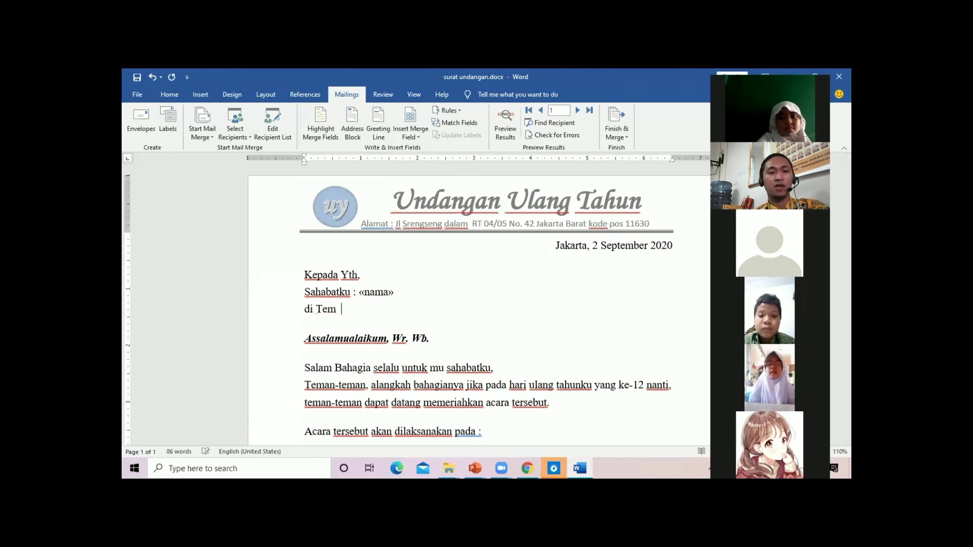